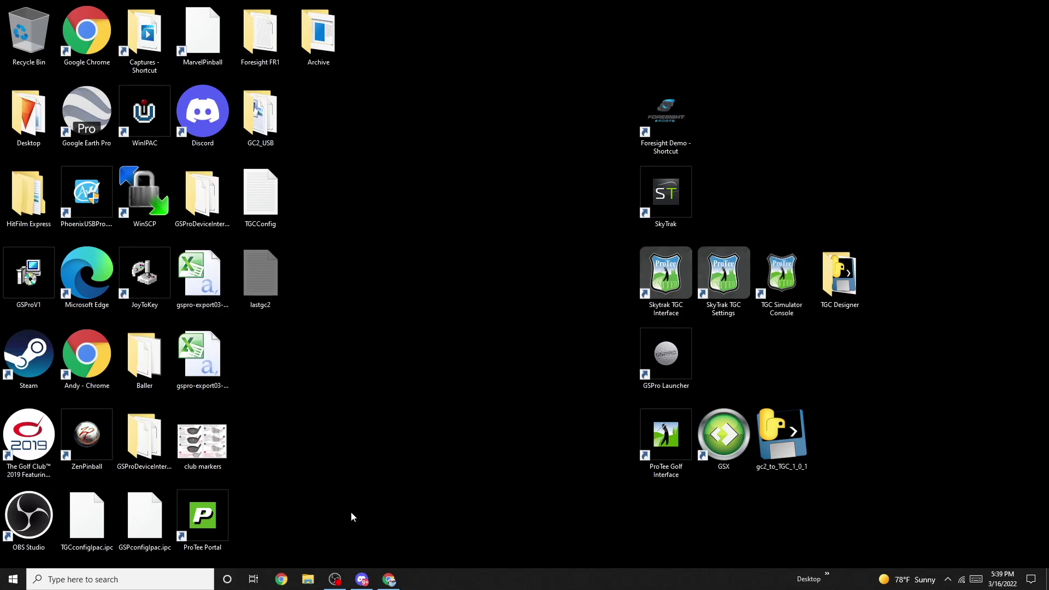
# - Switch to the Discord #skytrak-connection-help channel in the SGT SimulatorGolfTour server from the taskbar
pyautogui.moveTo(363, 584)
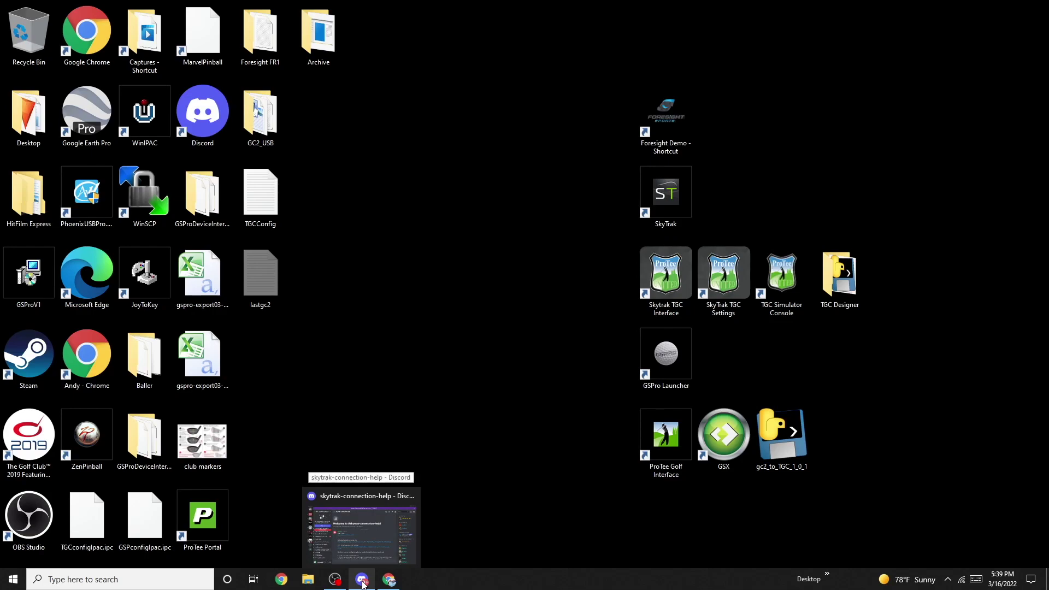
pyautogui.click(361, 496)
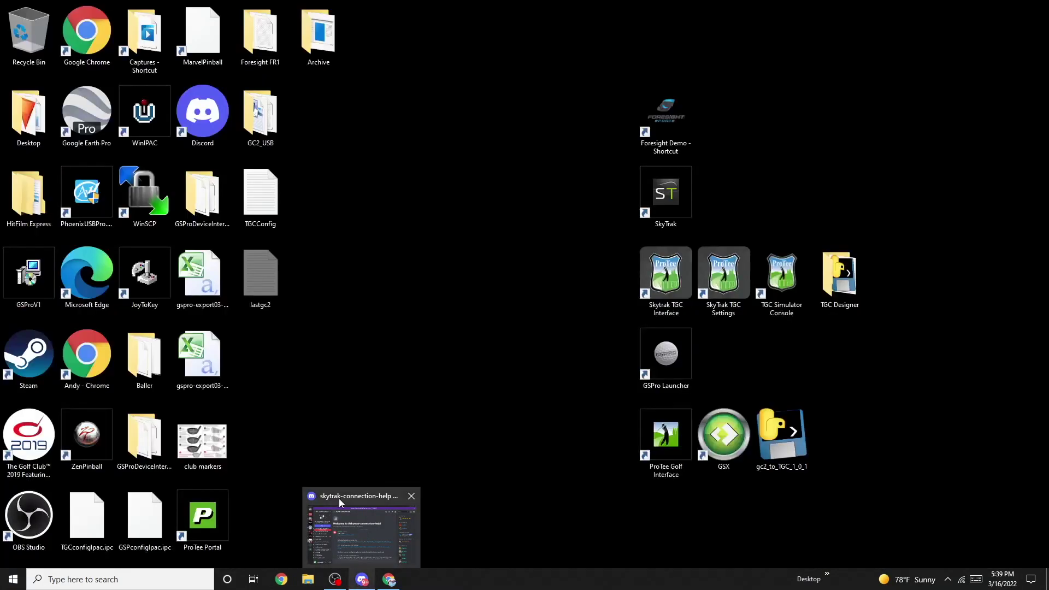
pyautogui.click(339, 498)
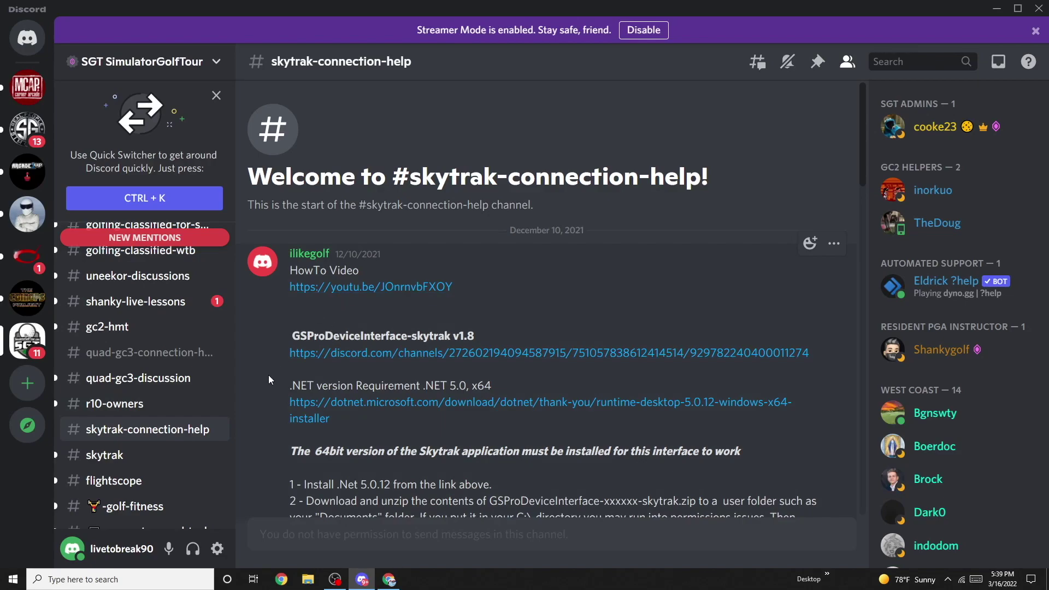
# - Download GSPro_Skytrak_v1.8.zip from the GSProDeviceInterface-skytrak v1.8 post, accepting the download warning
pyautogui.scroll(-3, 274, 369)
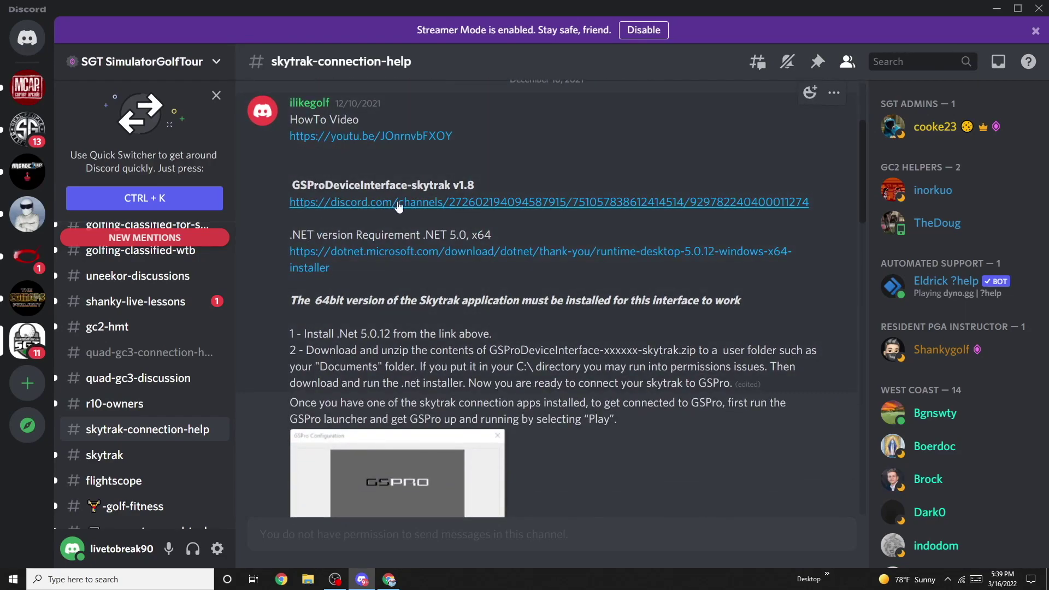
pyautogui.click(468, 204)
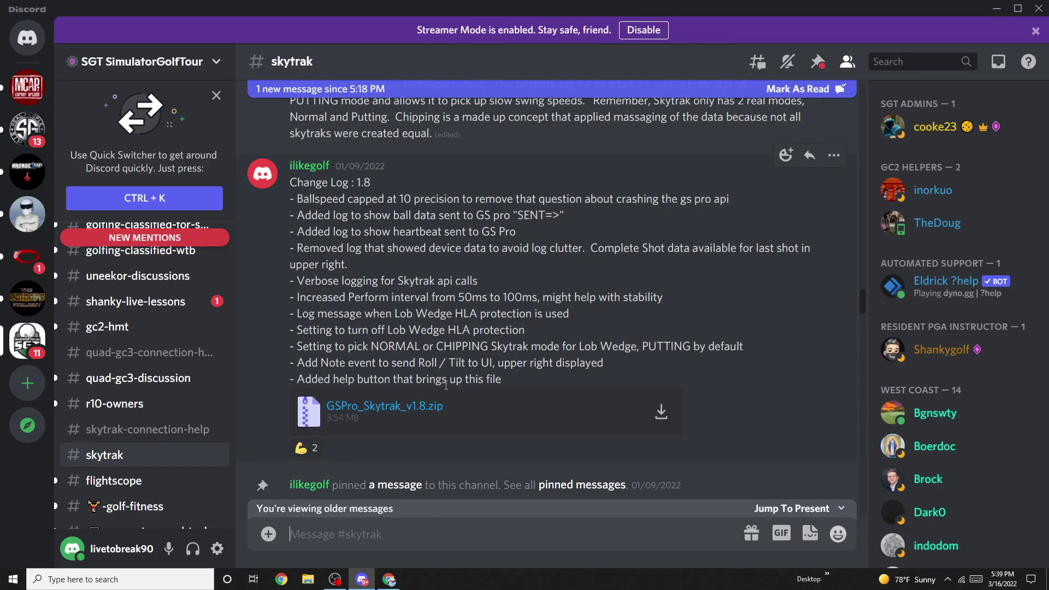
pyautogui.click(661, 411)
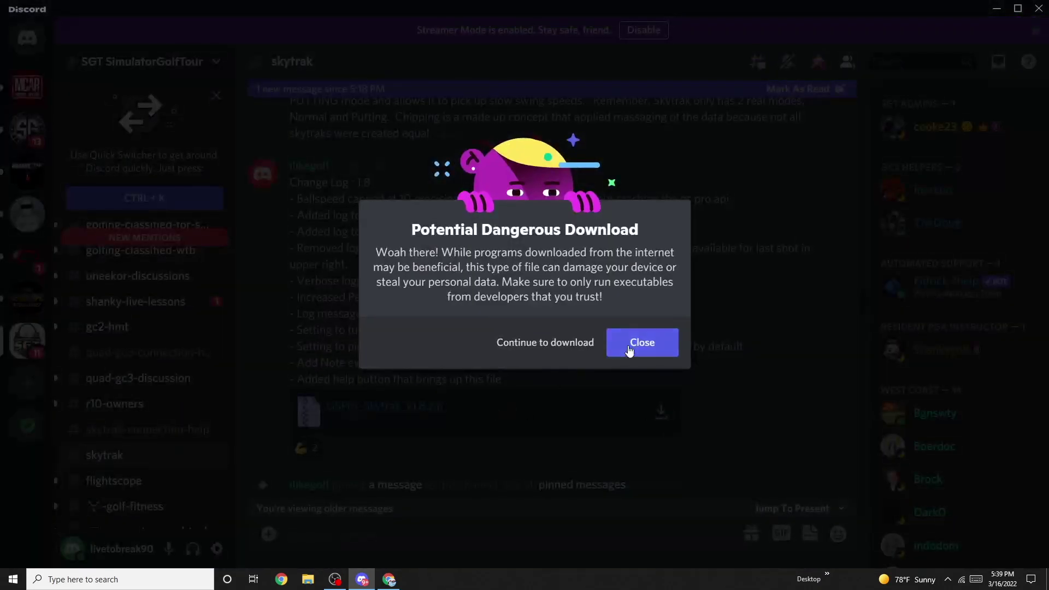
pyautogui.click(579, 343)
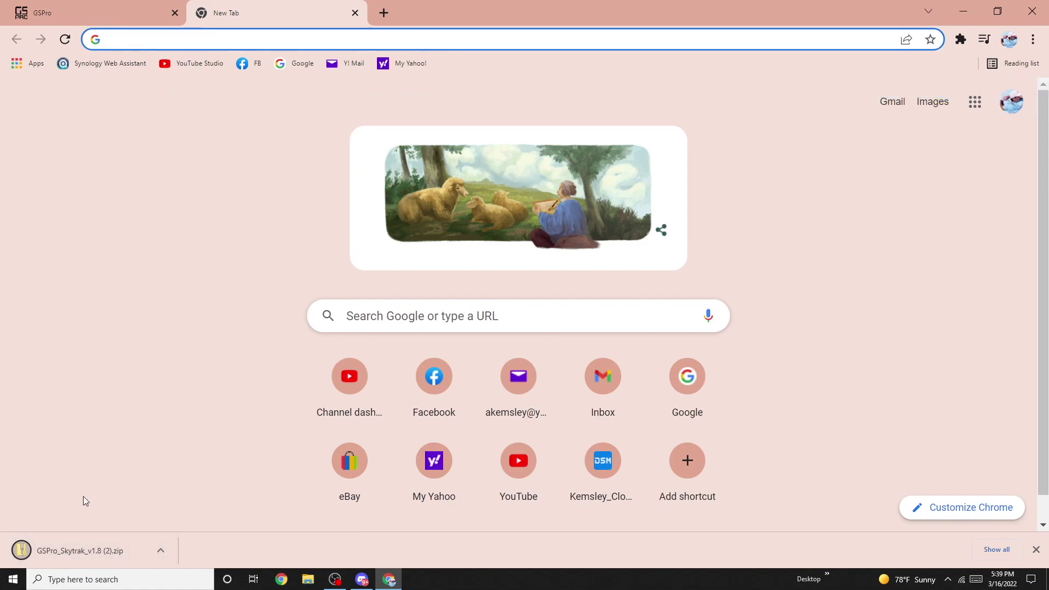
# - Open GSPro_Skytrak_v1.8 (2).zip from Chrome's download bar to view its 14 files
pyautogui.click(163, 550)
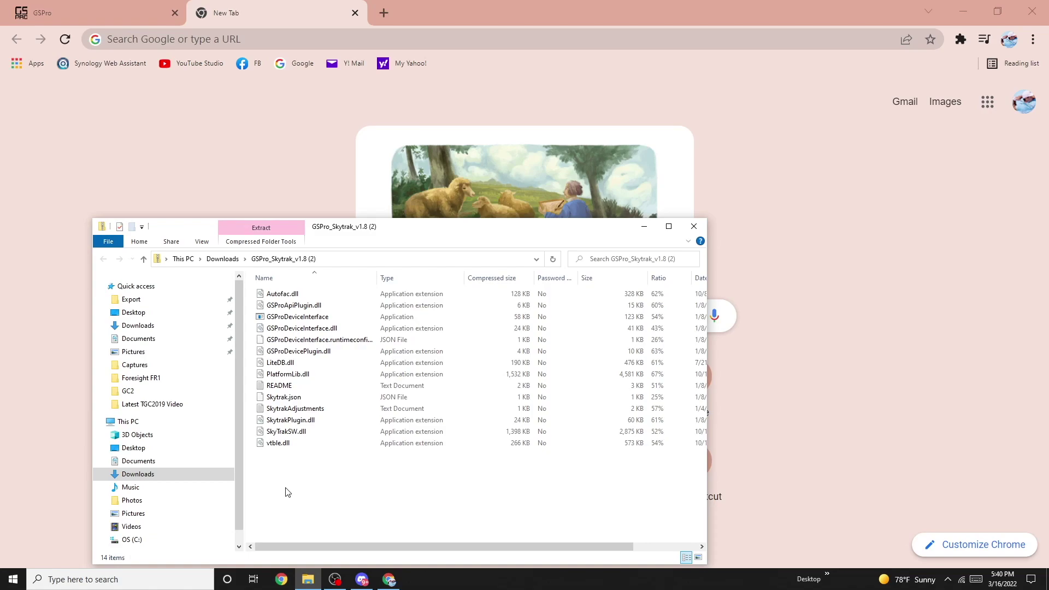
# - Copy the GSPro_Skytrak_v1.8 (2) zip from Downloads, then minimise Chrome and Explorer
pyautogui.click(222, 259)
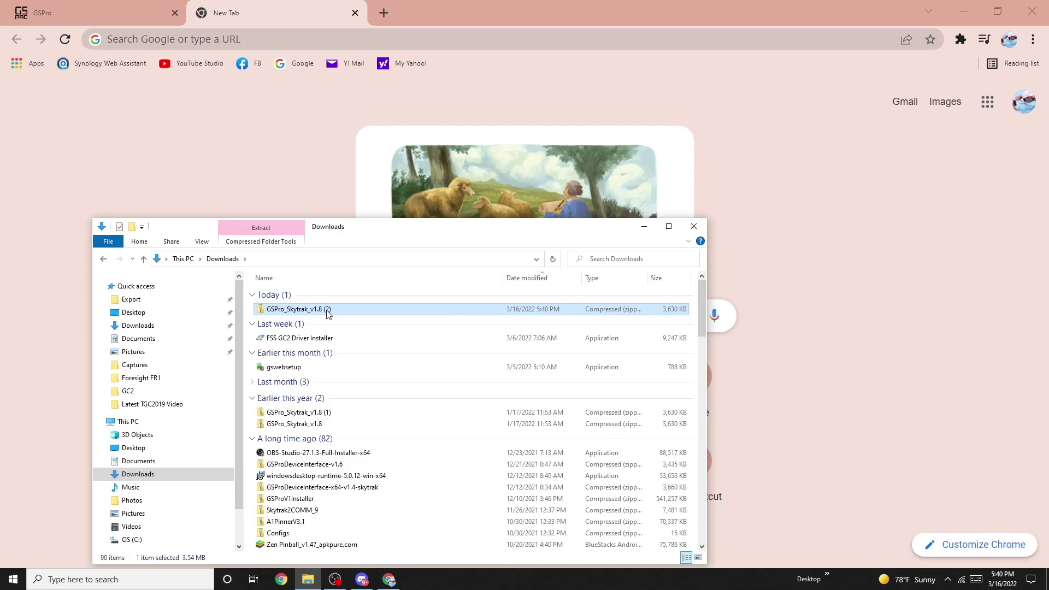
pyautogui.rightClick(328, 312)
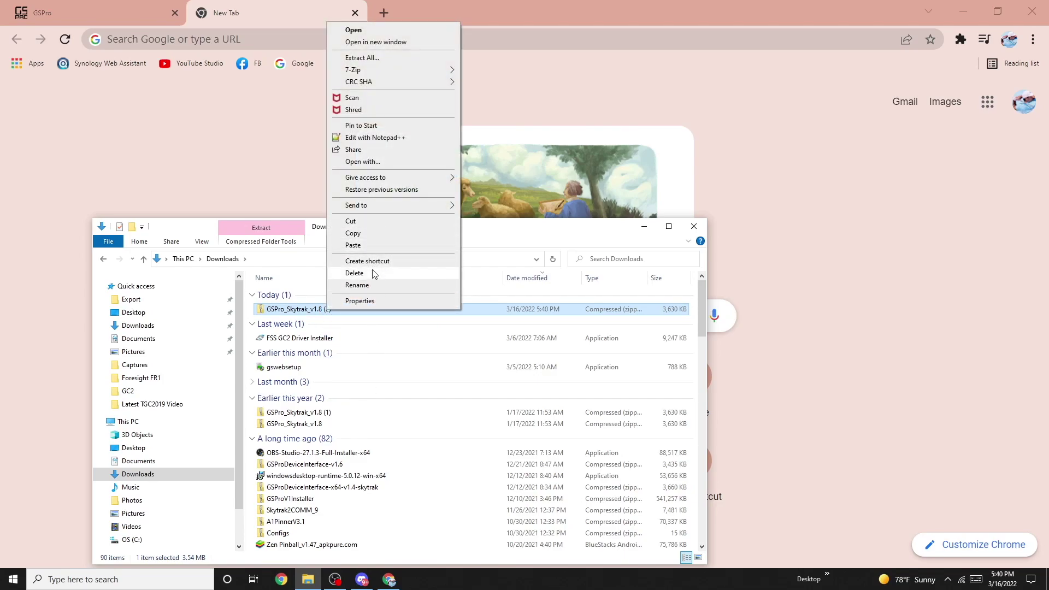
pyautogui.click(353, 233)
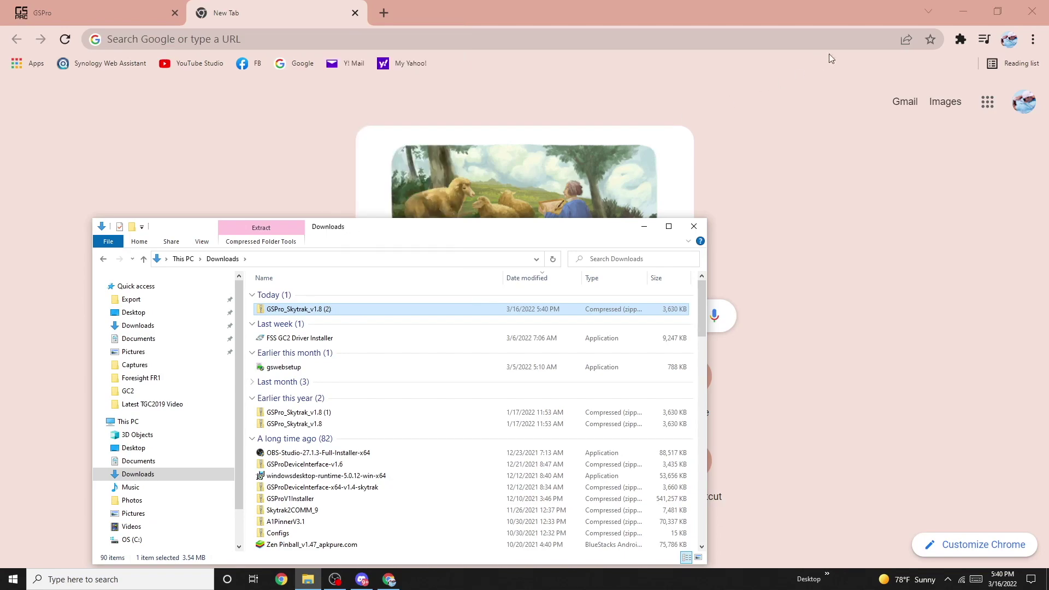
pyautogui.click(965, 11)
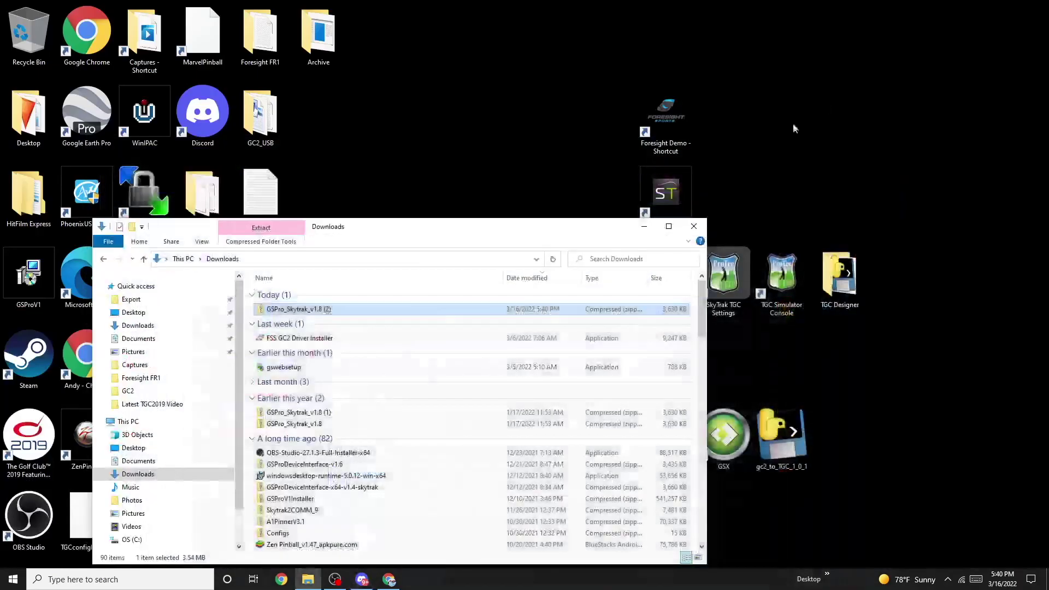
pyautogui.click(644, 226)
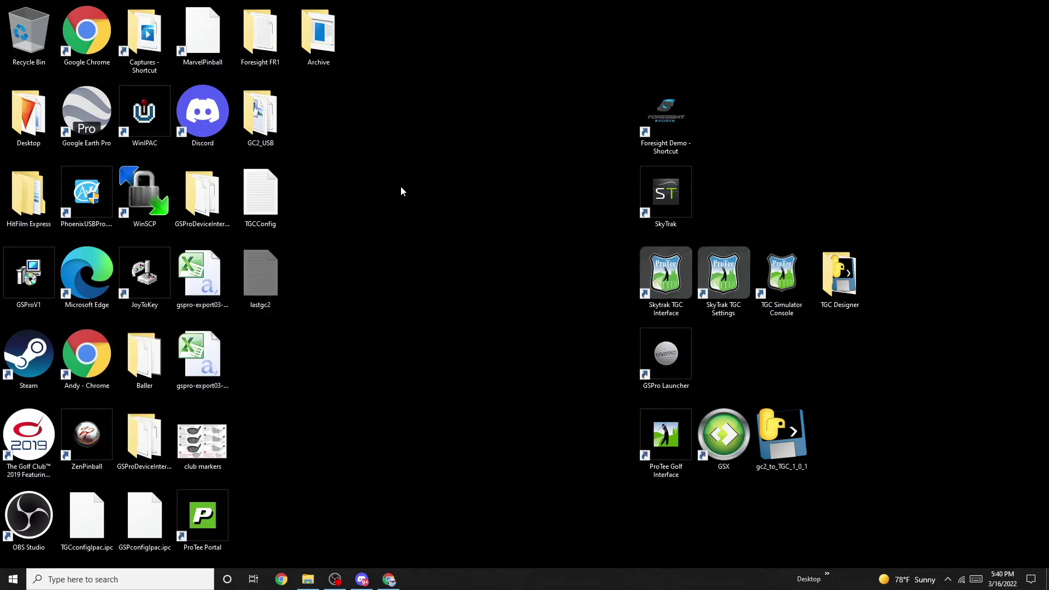
# - Paste the GSPro_Skytrak_v1.8 (2) zip onto the desktop beside the GC2_USB folder
pyautogui.rightClick(387, 228)
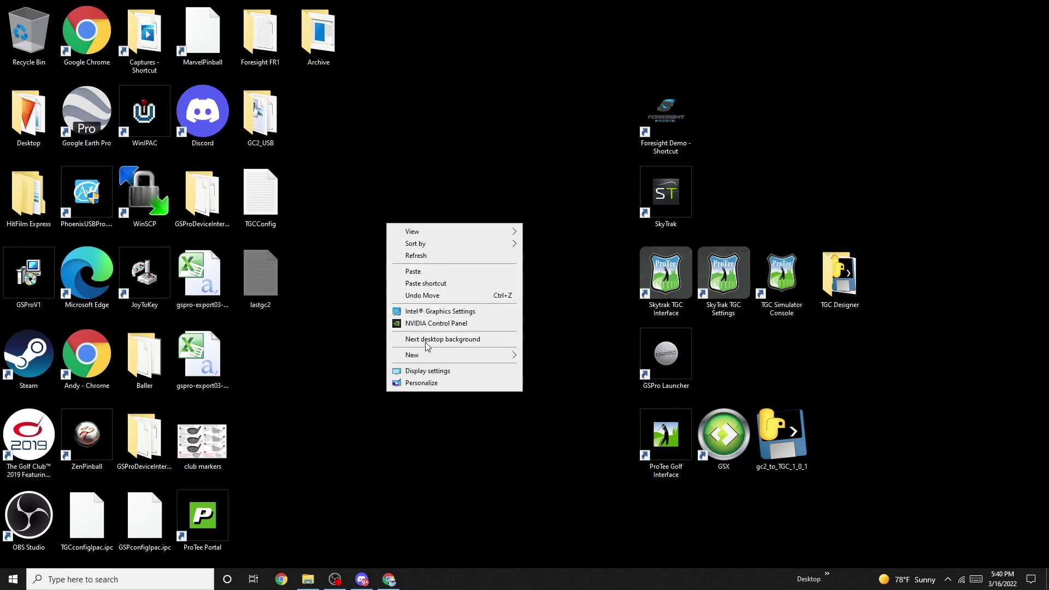
pyautogui.click(431, 270)
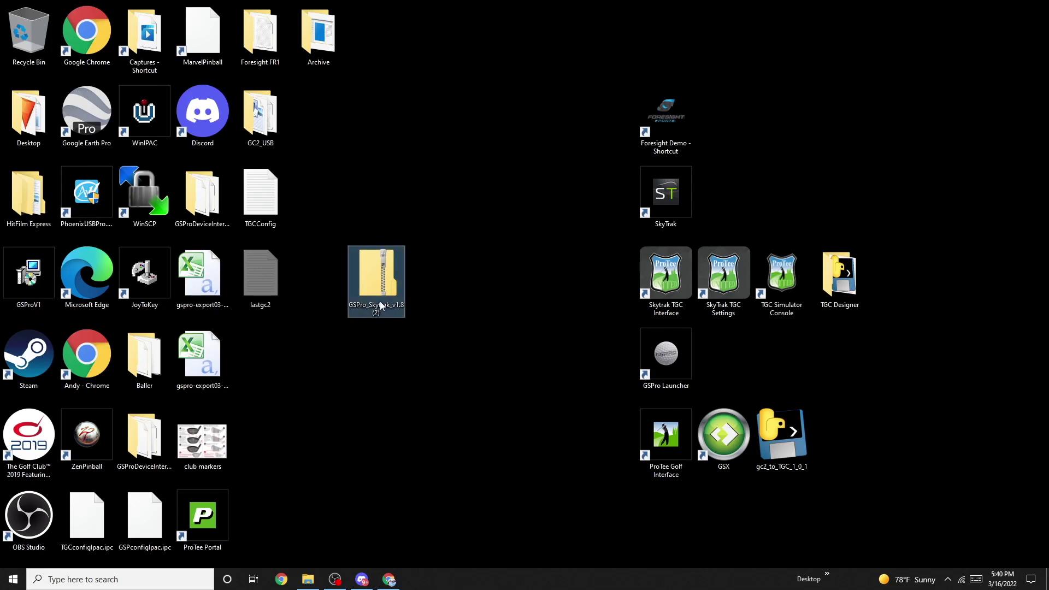
pyautogui.moveTo(375, 277); pyautogui.dragTo(322, 117)
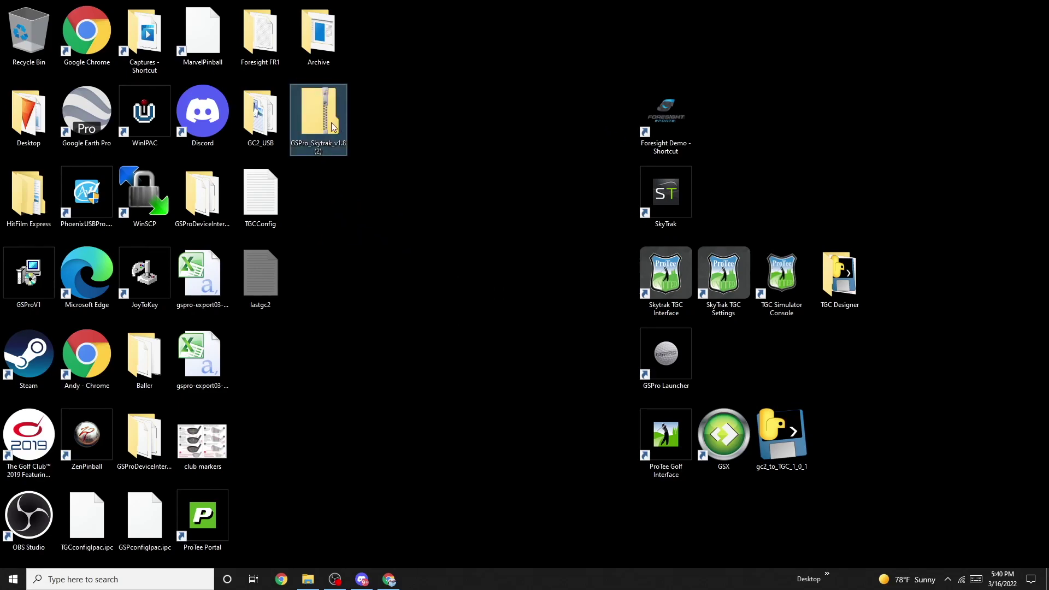
# - Extract the zip into a GSPro_Skytrak_v1.8 desktop folder, dropping the ' (2)' suffix
pyautogui.rightClick(319, 118)
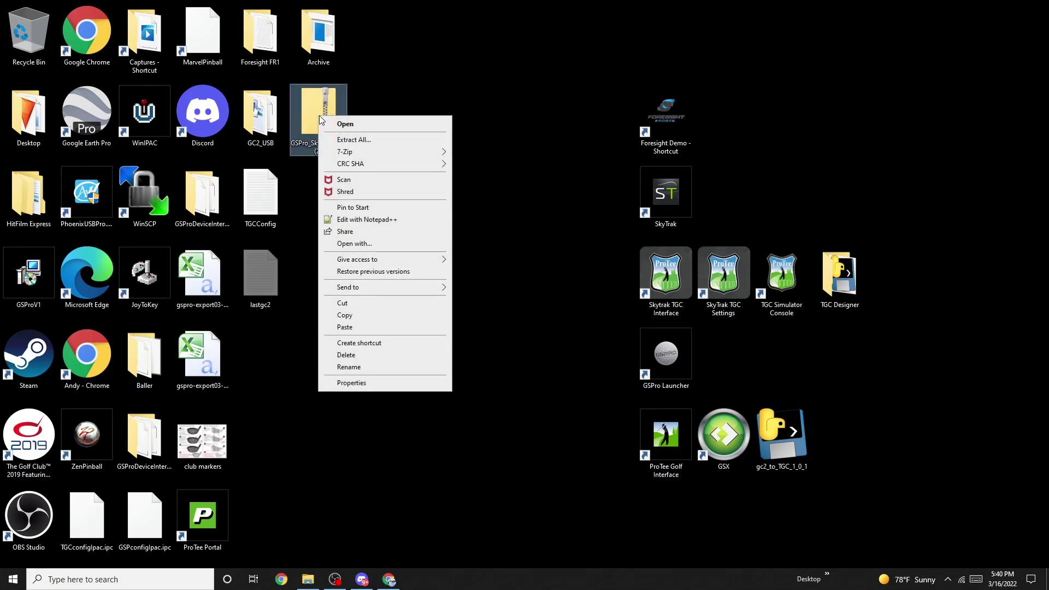
pyautogui.click(365, 140)
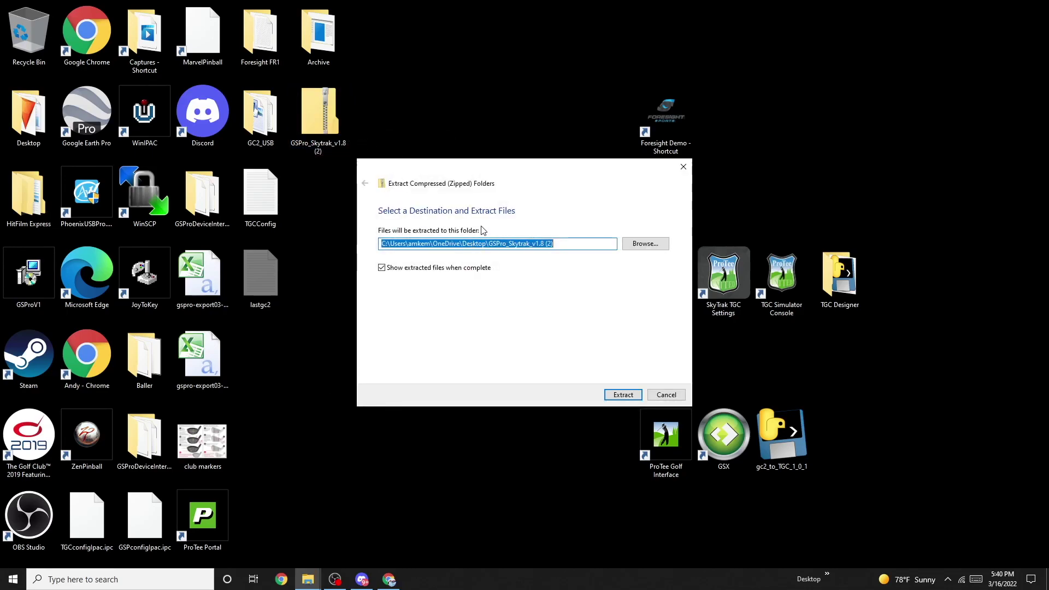
pyautogui.click(559, 243)
pyautogui.press('BackSpace')
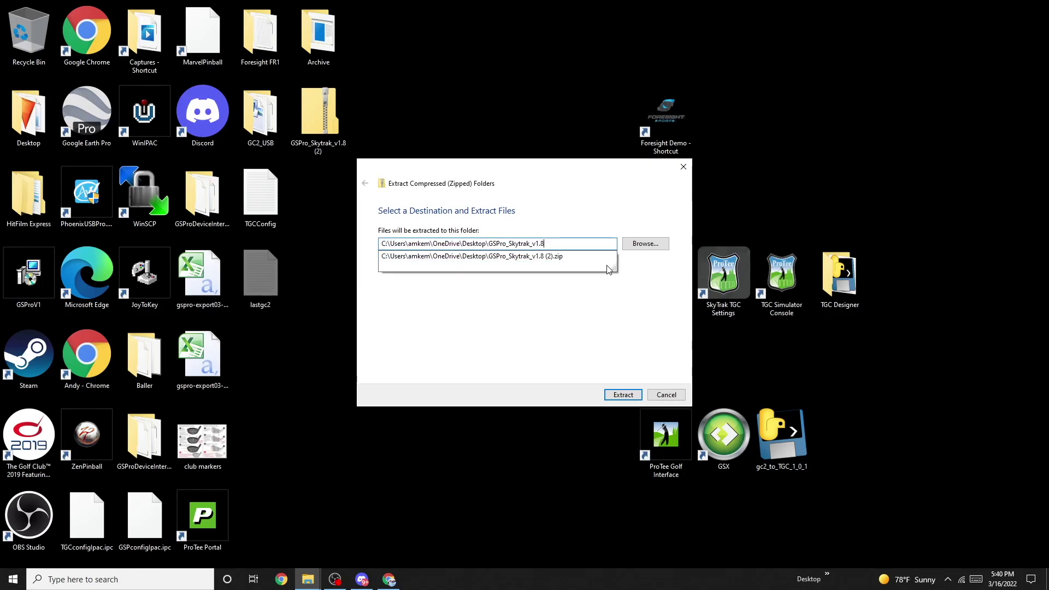
pyautogui.click(631, 398)
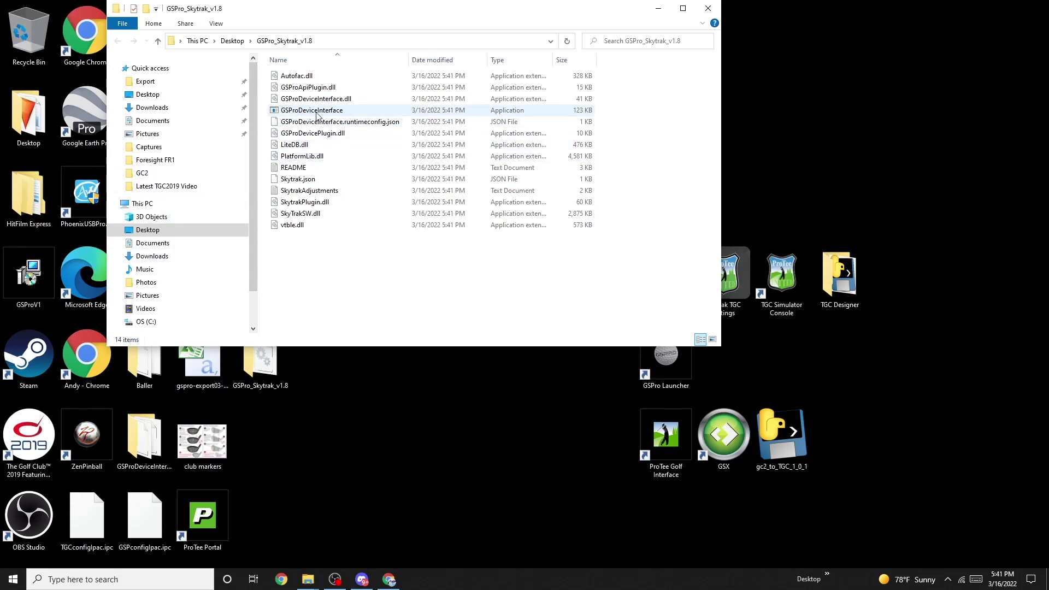
# - Send a GSProDeviceInterface shortcut to the desktop beside GSPro Launcher and minimise the folder
pyautogui.moveTo(345, 117)
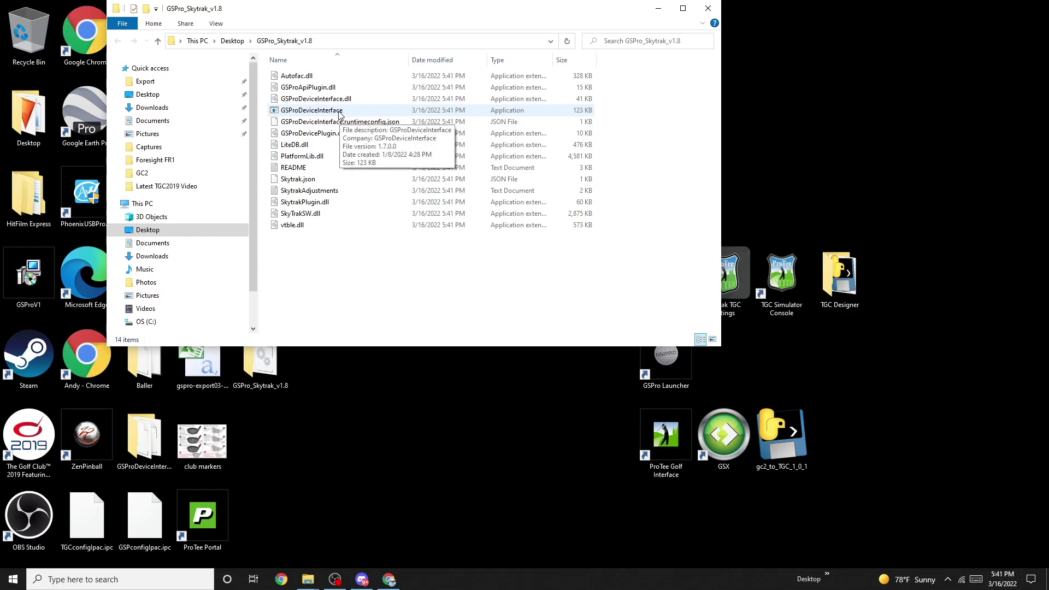
pyautogui.rightClick(304, 113)
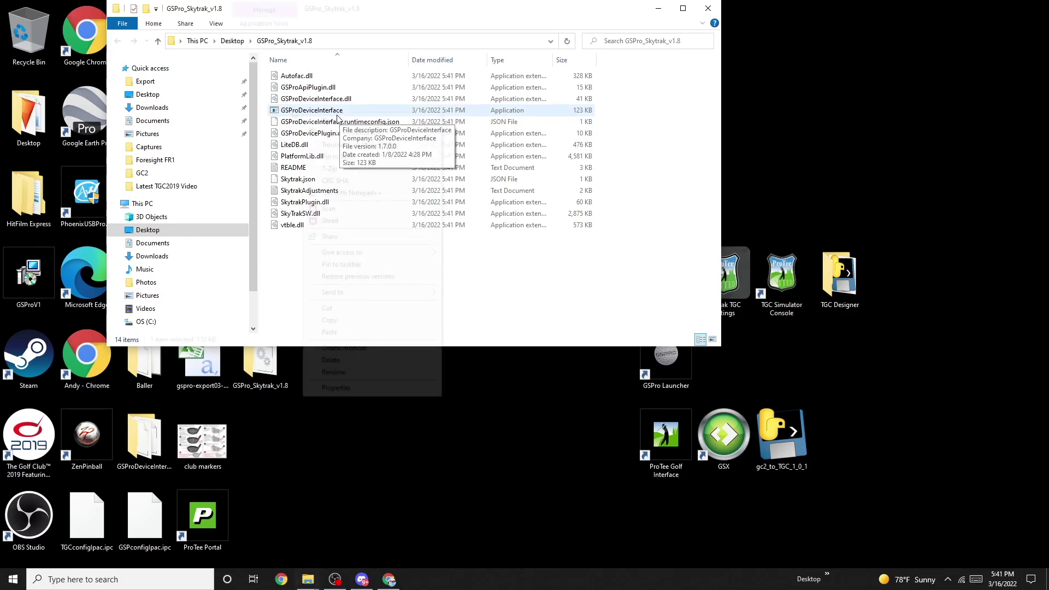
pyautogui.rightClick(294, 112)
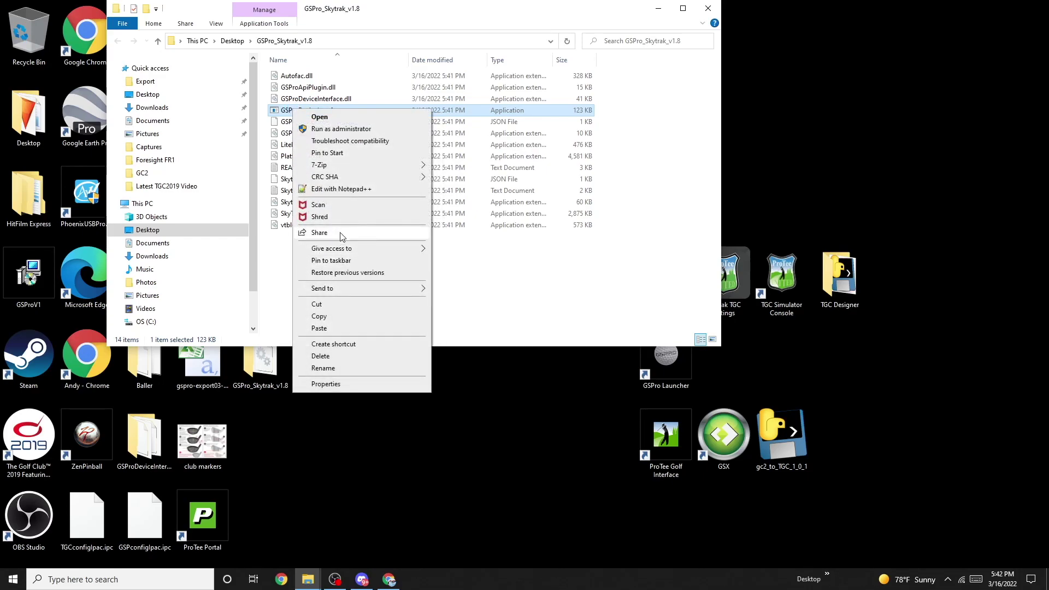
pyautogui.moveTo(358, 289)
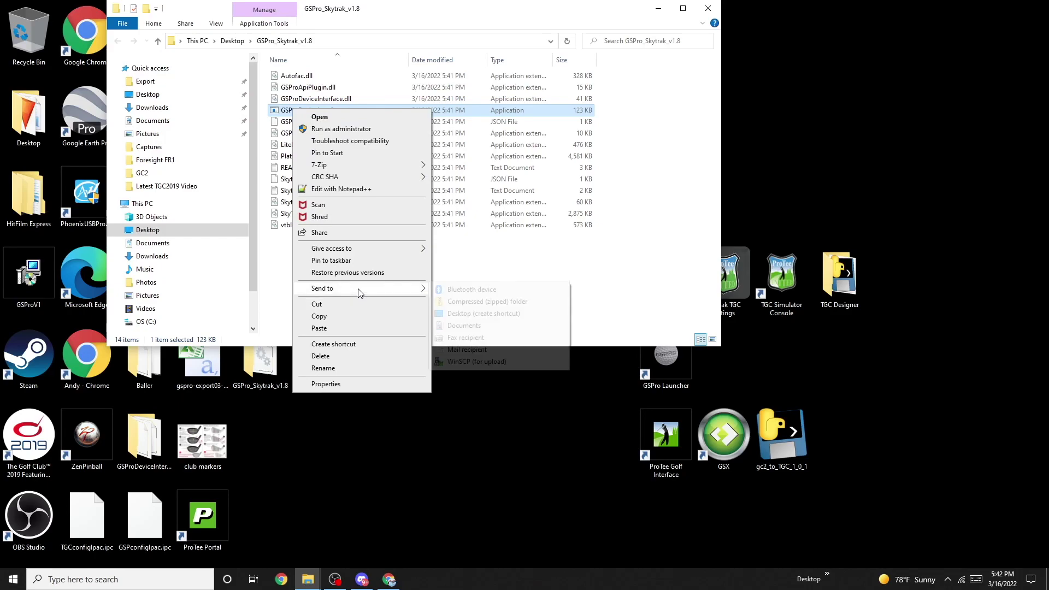
pyautogui.click(472, 318)
pyautogui.moveTo(272, 434); pyautogui.dragTo(724, 360)
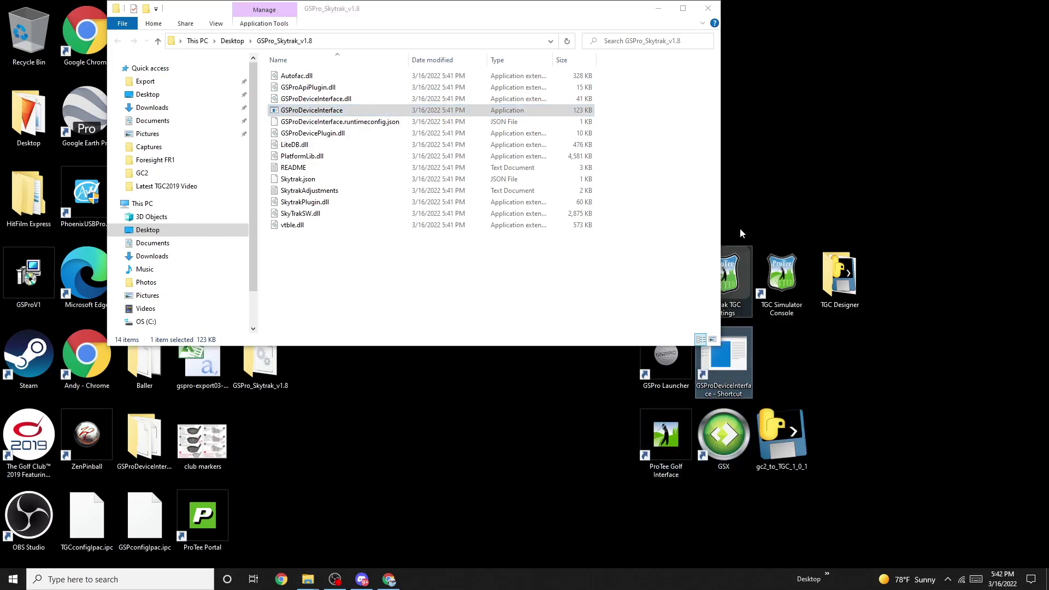
pyautogui.click(658, 8)
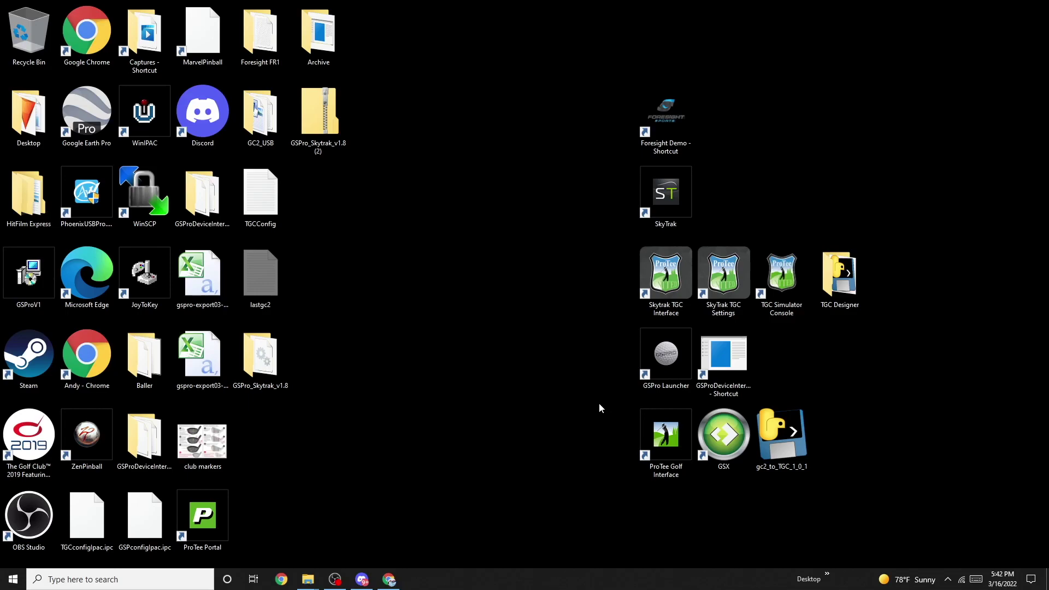
# - Launch GSProDeviceInterface from its shortcut and expand the widened SmartScreen warning's More info details
pyautogui.doubleClick(743, 366)
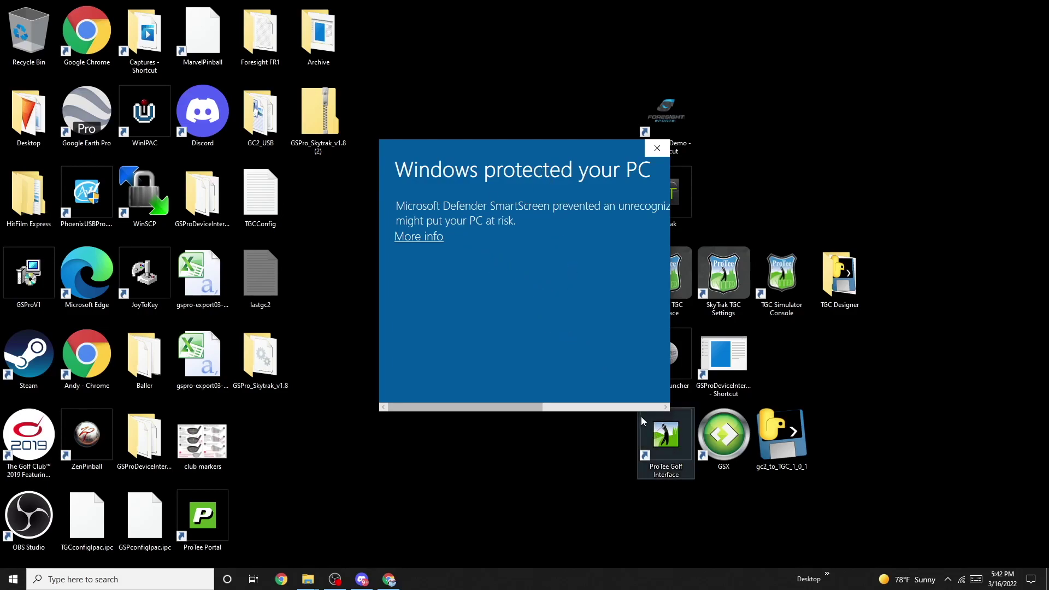
pyautogui.moveTo(509, 407); pyautogui.dragTo(627, 408)
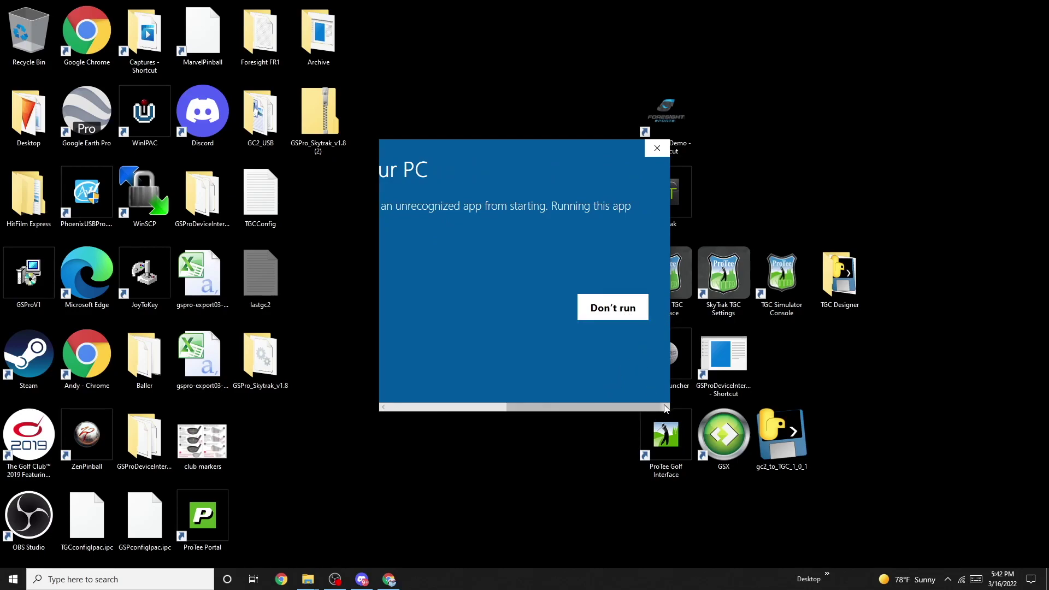
pyautogui.moveTo(670, 387); pyautogui.dragTo(954, 386)
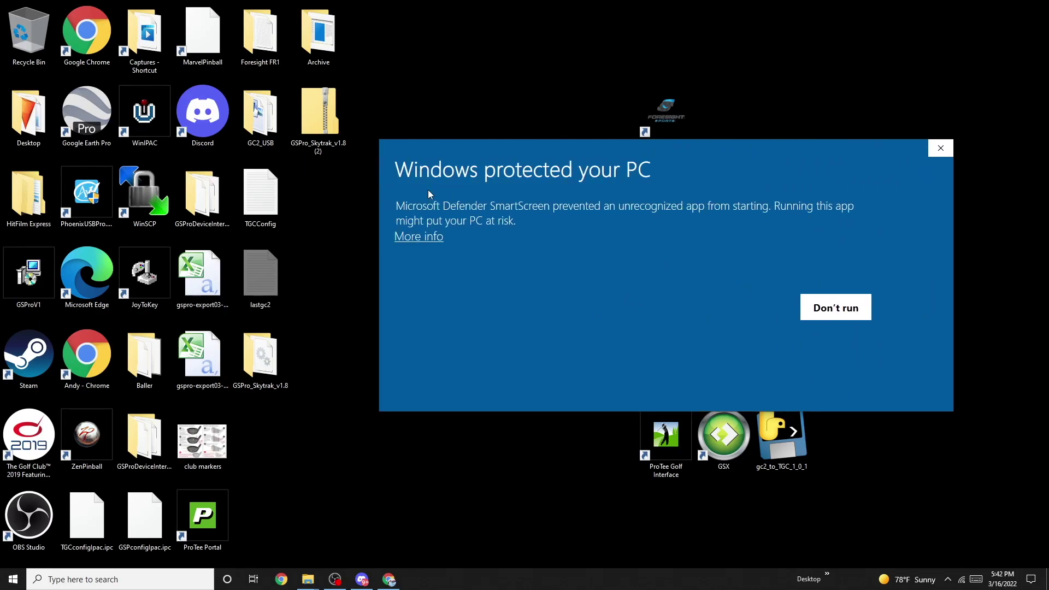
pyautogui.click(409, 238)
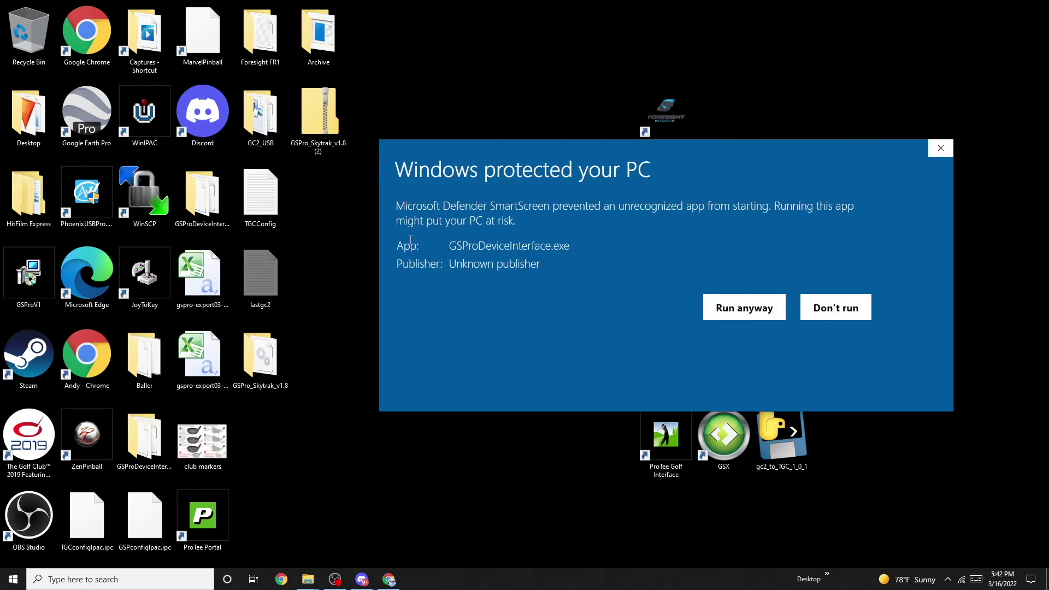
pyautogui.click(749, 316)
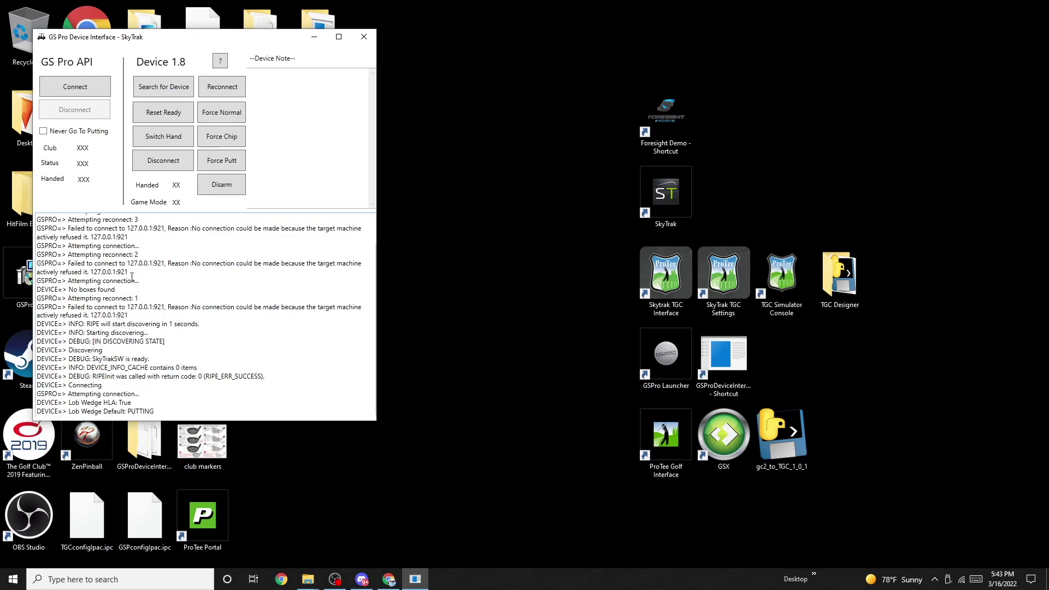
# - Scroll the GSPro Device Interface log showing refused 127.0.0.1:921 connections
pyautogui.scroll(1, 132, 278)
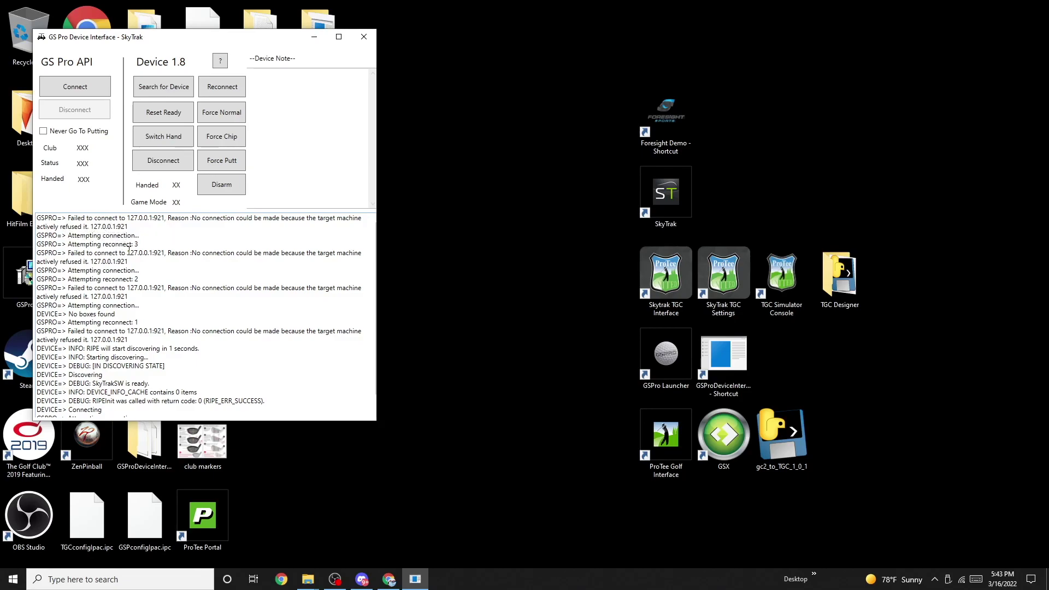
pyautogui.scroll(-1, 118, 361)
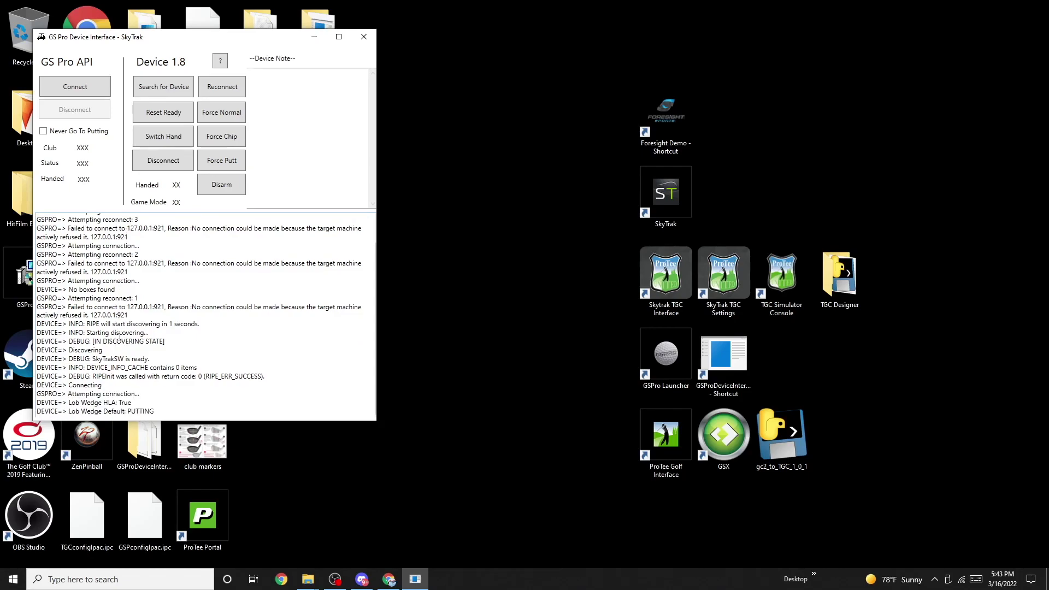
pyautogui.scroll(1, 120, 336)
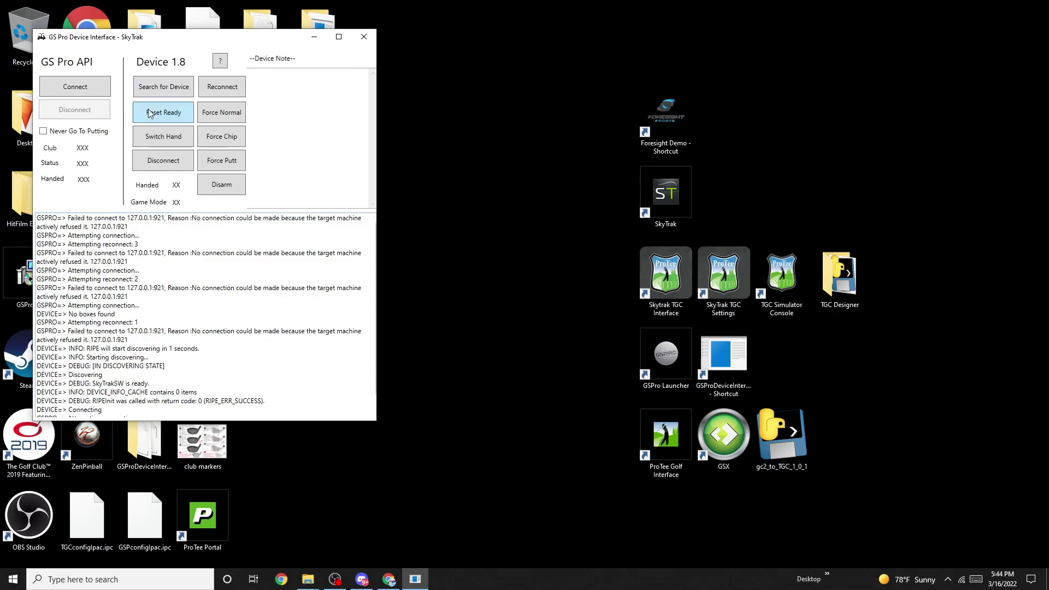
# - Reconnect and search for the SkyTrak device in the GSPro Device Interface
pyautogui.click(234, 90)
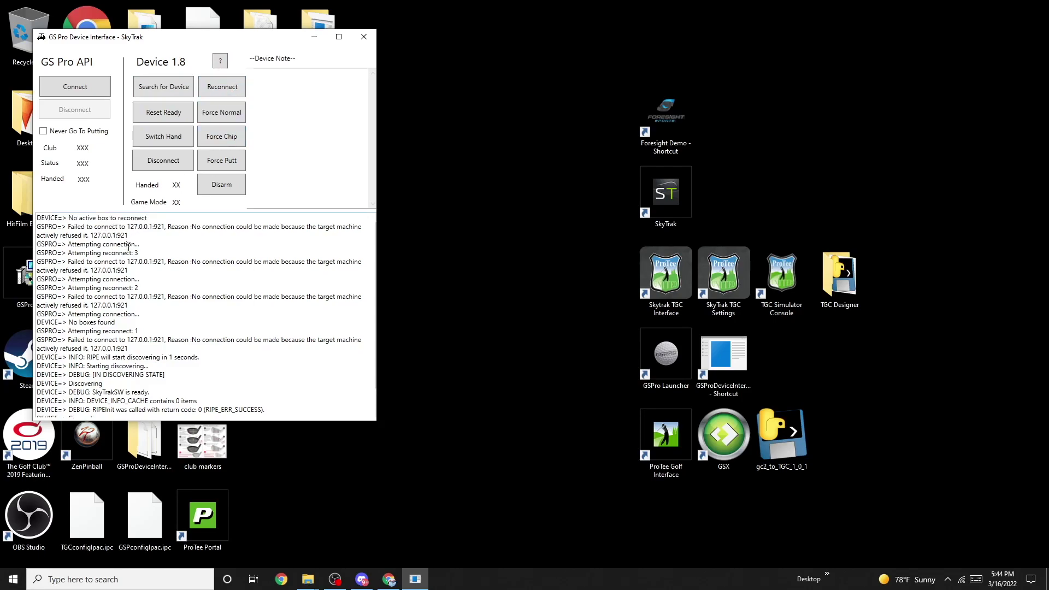
pyautogui.click(169, 89)
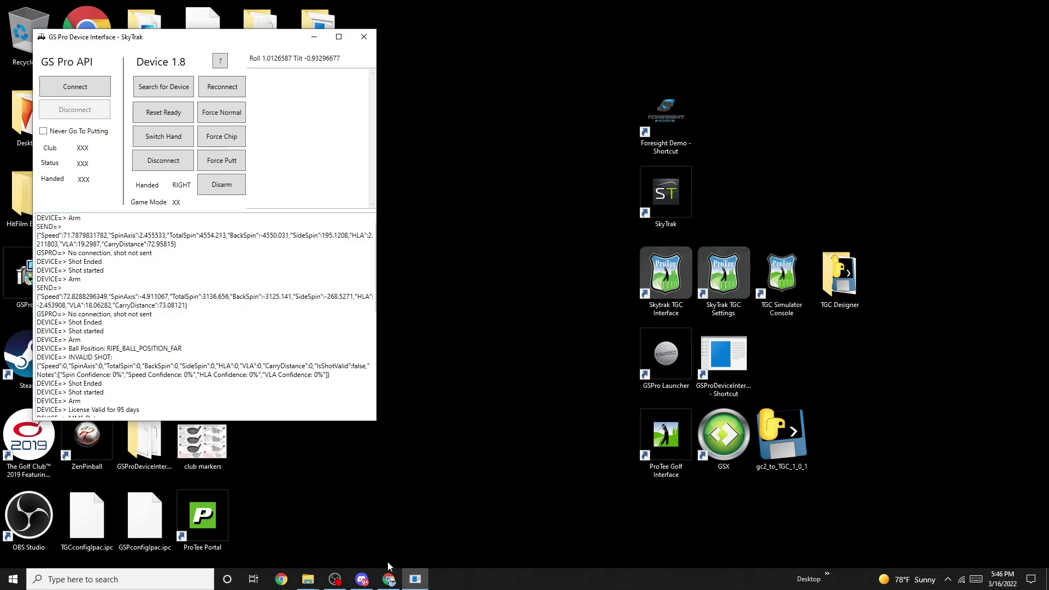
# - Bring Chrome forward and enter 'gspro' in the address bar to load gsprogolf.com
pyautogui.moveTo(386, 579)
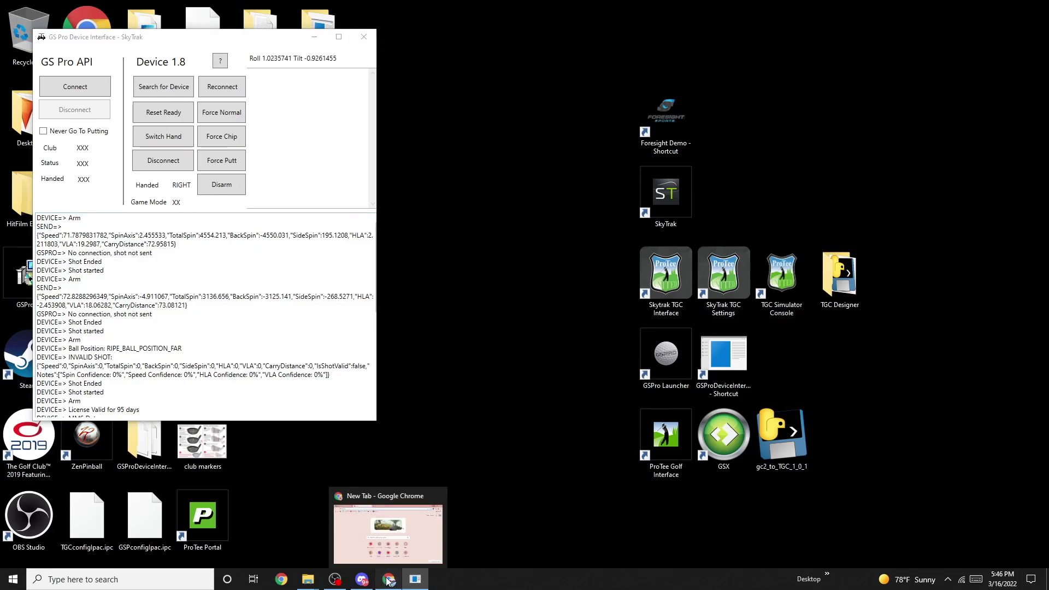
pyautogui.click(405, 533)
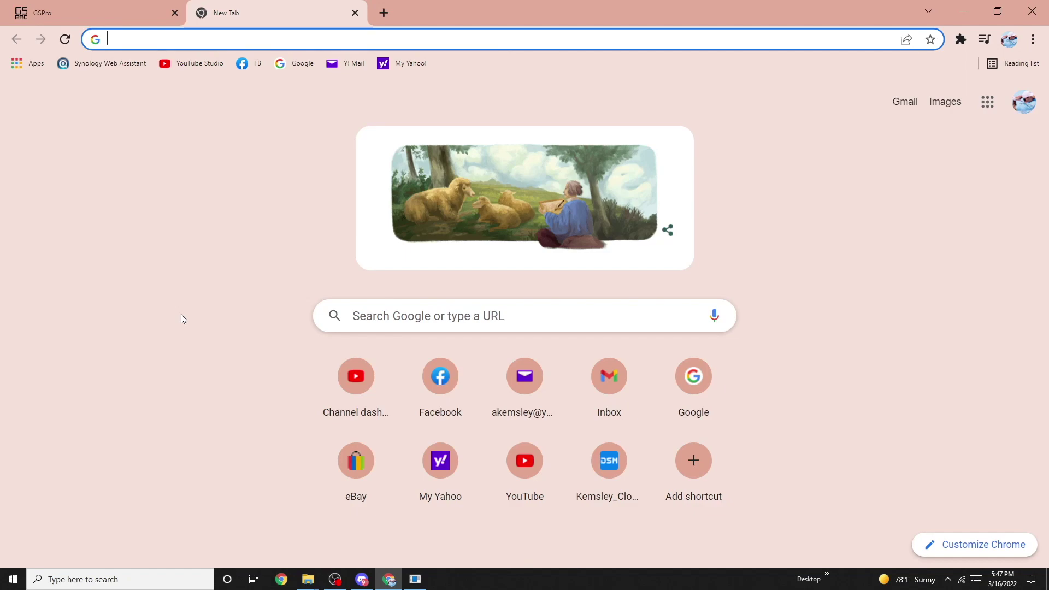
pyautogui.write('gsprogolf.com')
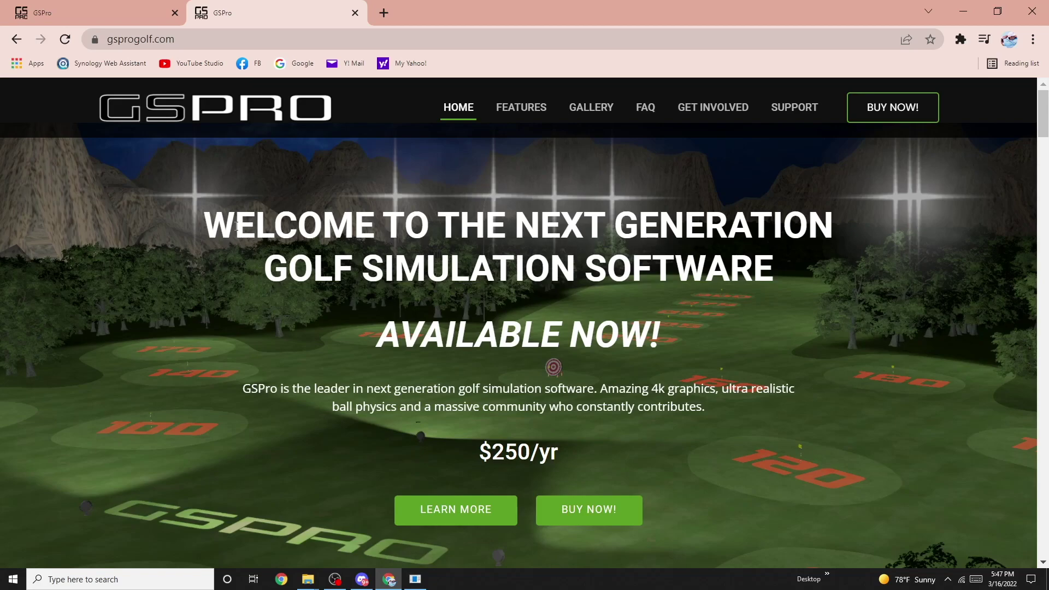
# - Scroll the gsprogolf.com home page to PRICING, showing the $250 yearly and $550 bundle options
pyautogui.scroll(-4, 483, 198)
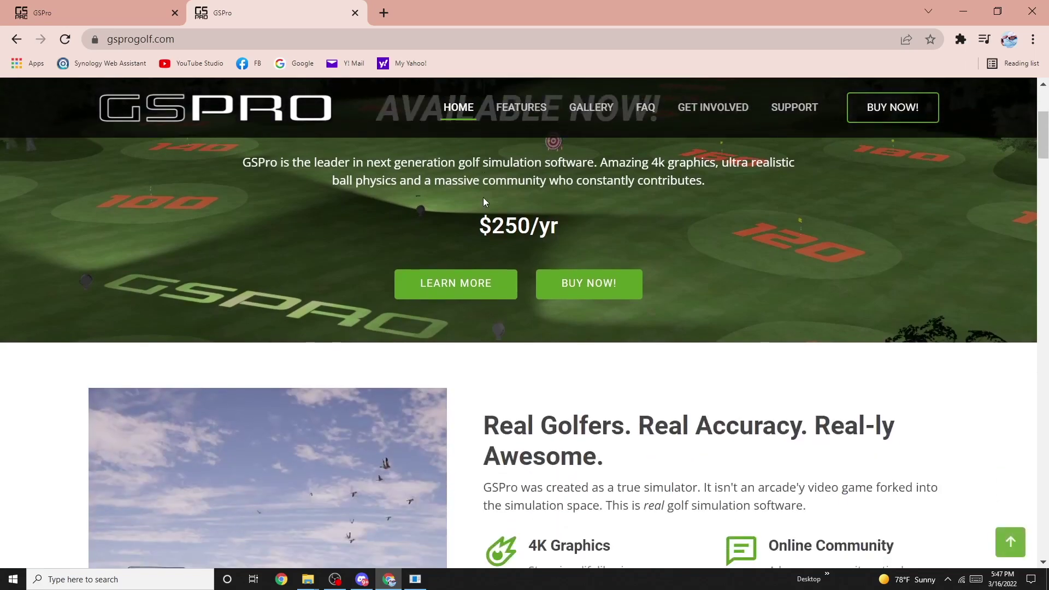
pyautogui.scroll(-10, 485, 201)
pyautogui.scroll(-20, 486, 199)
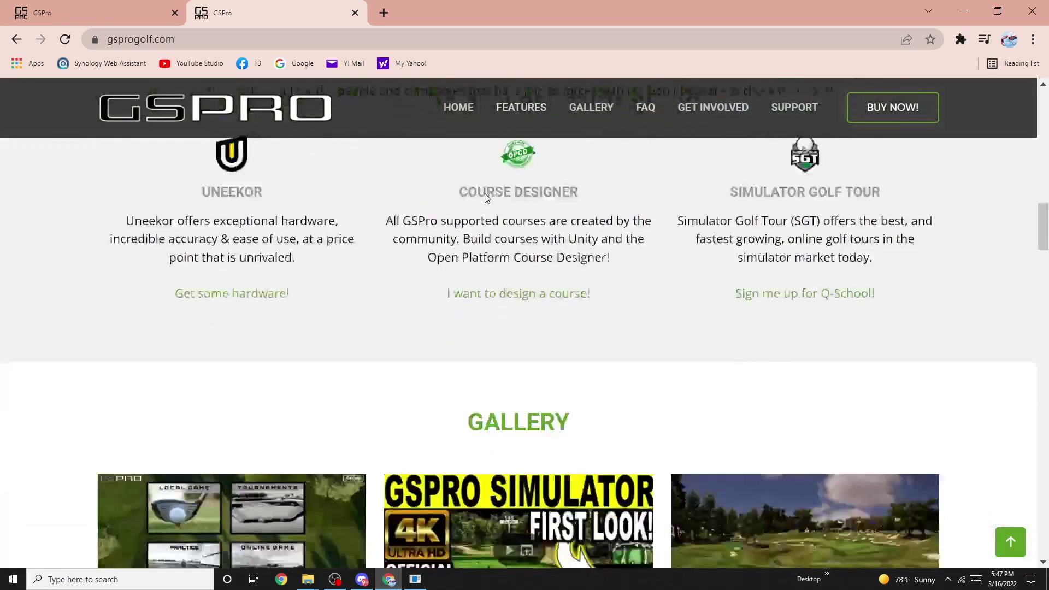
pyautogui.scroll(-16, 505, 188)
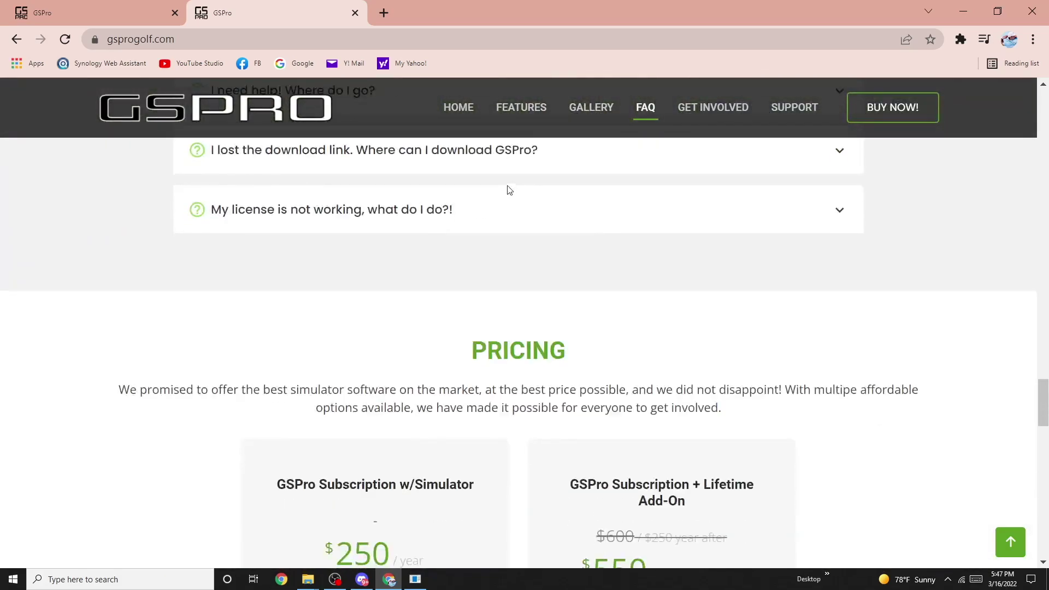
pyautogui.scroll(5, 510, 185)
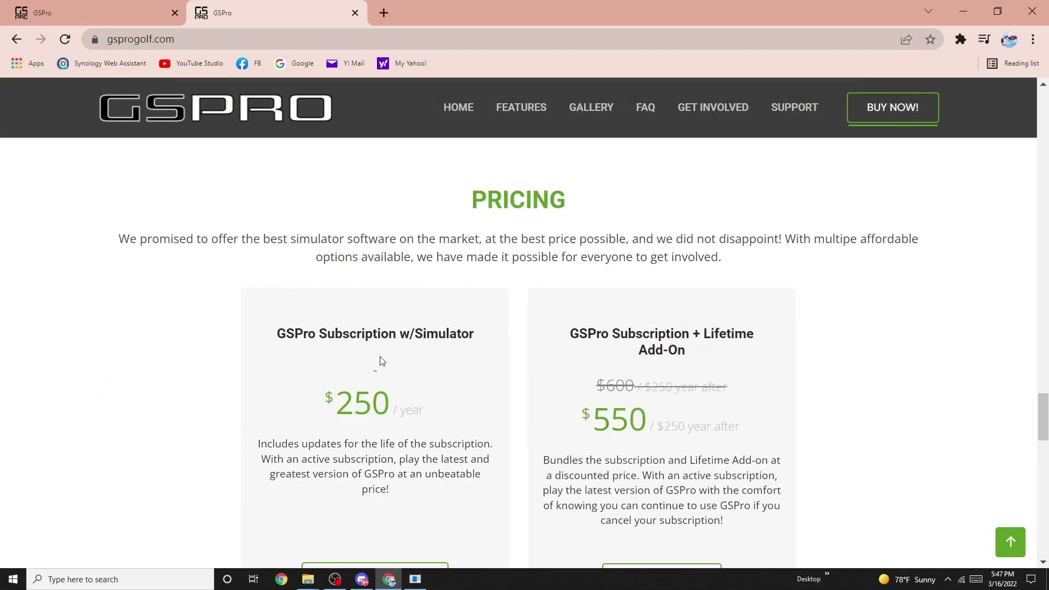
pyautogui.scroll(-3, 413, 353)
pyautogui.scroll(-1, 413, 353)
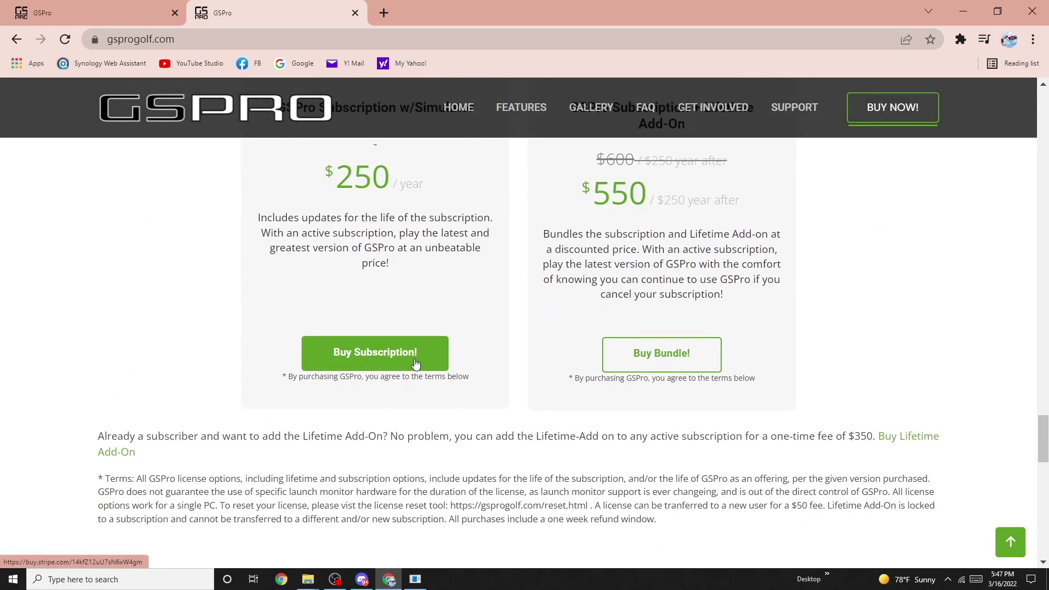
pyautogui.scroll(3, 525, 309)
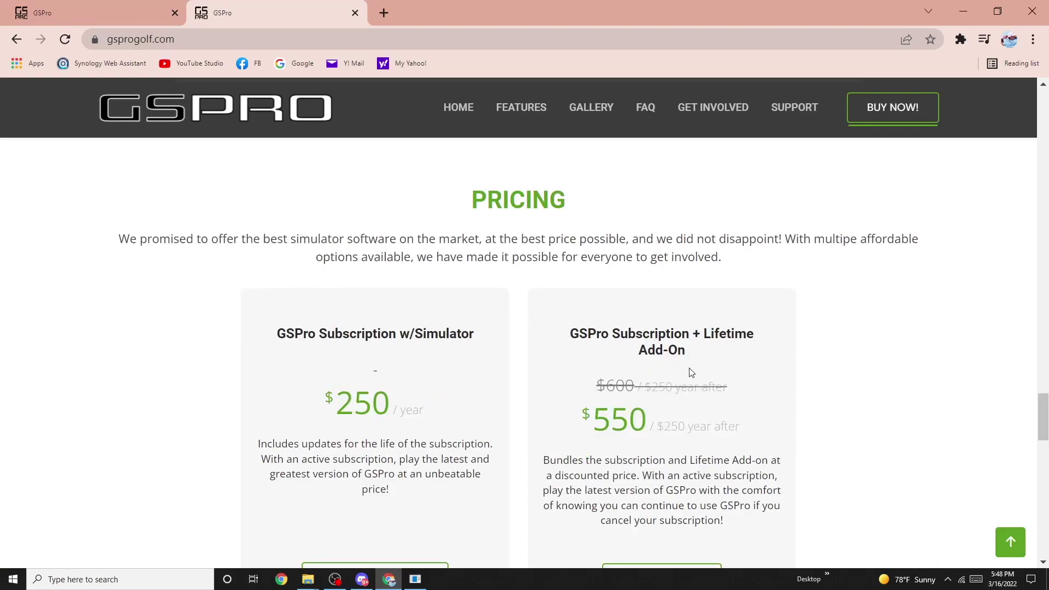
pyautogui.scroll(-2, 679, 370)
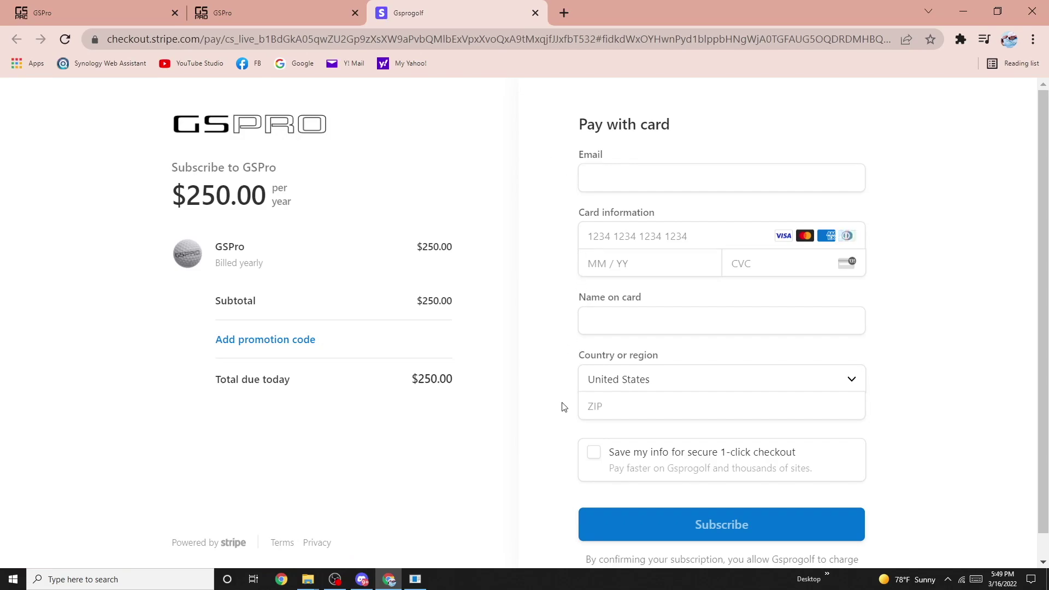
# - Scroll down the Stripe checkout page for the $250.00-per-year GSPro subscription
pyautogui.scroll(-1, 568, 407)
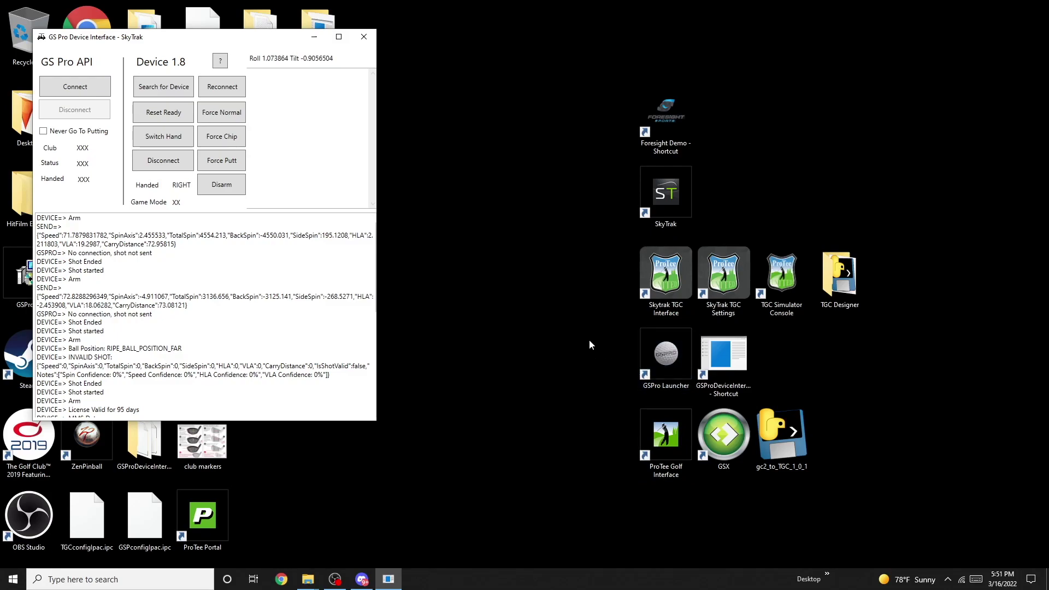
# - Launch GSPro at 1680 x 1050, Very High graphics, windowed on Display 1
pyautogui.click(667, 358)
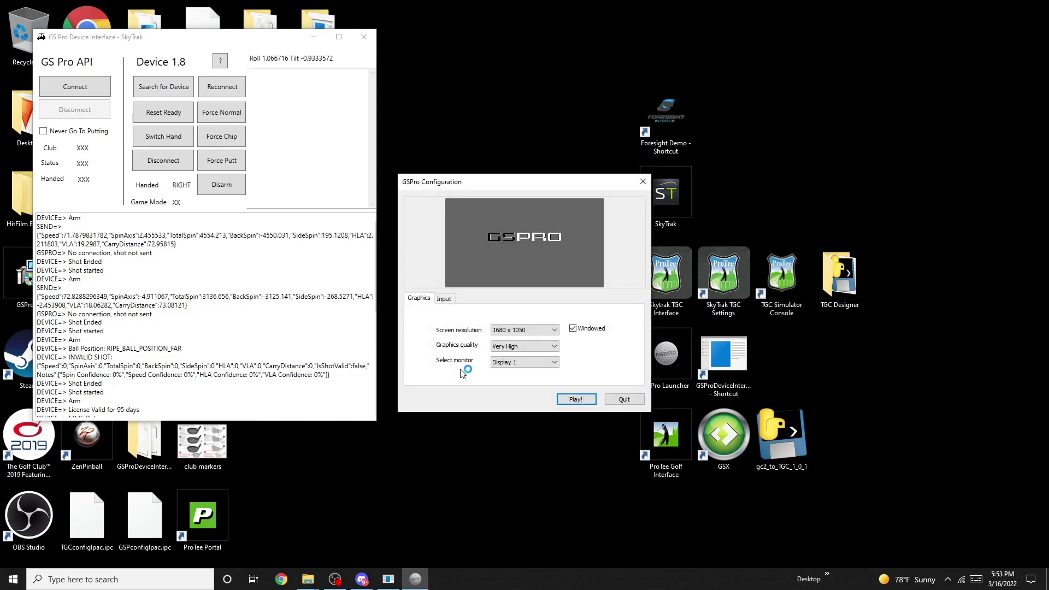
pyautogui.click(586, 405)
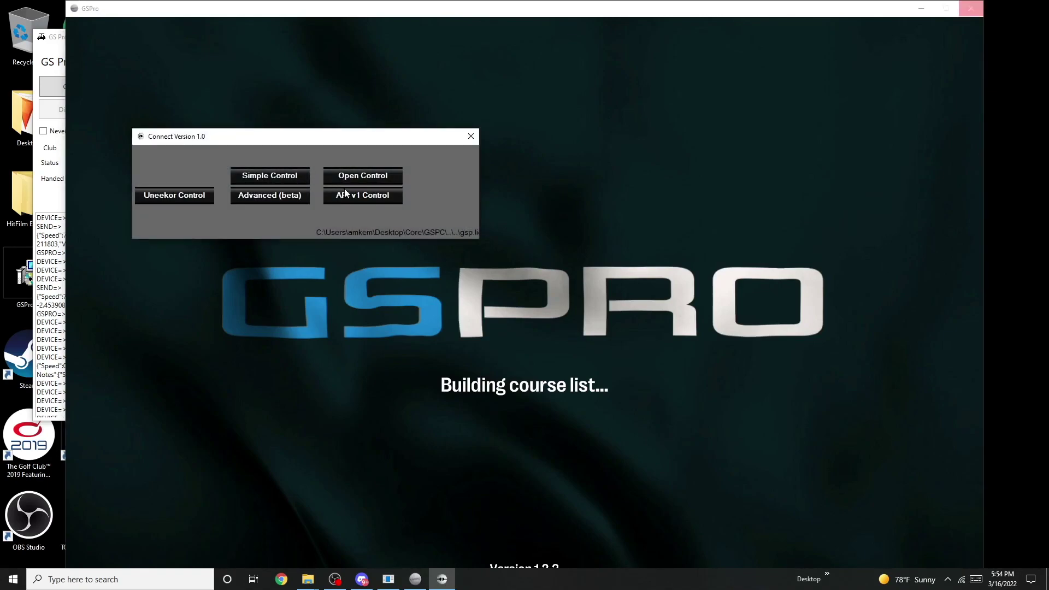
# - Choose API v1 Control as the connector and bring the SkyTrak device interface forward
pyautogui.click(354, 198)
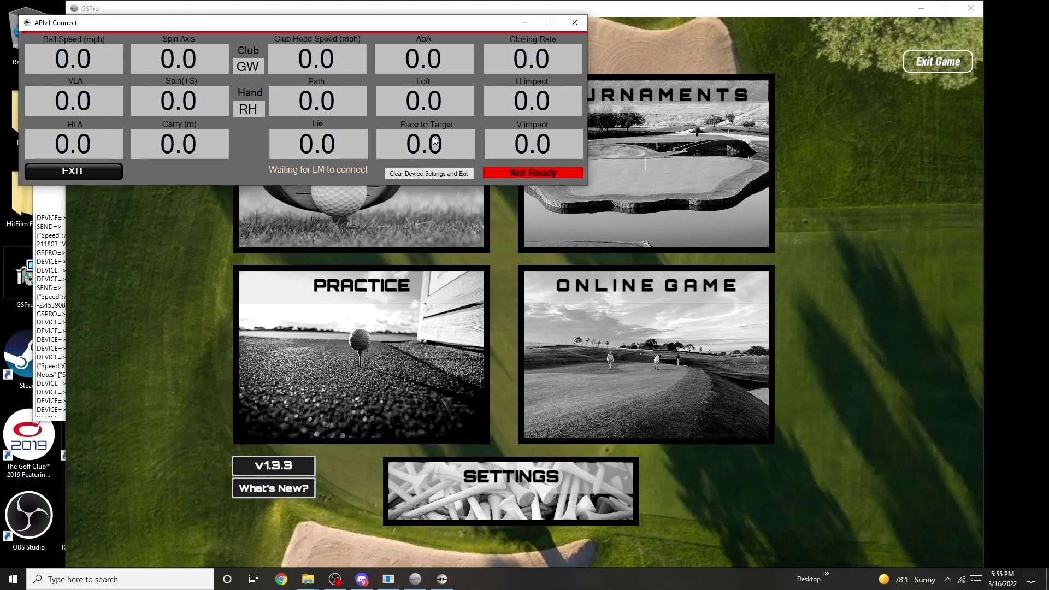
pyautogui.click(57, 204)
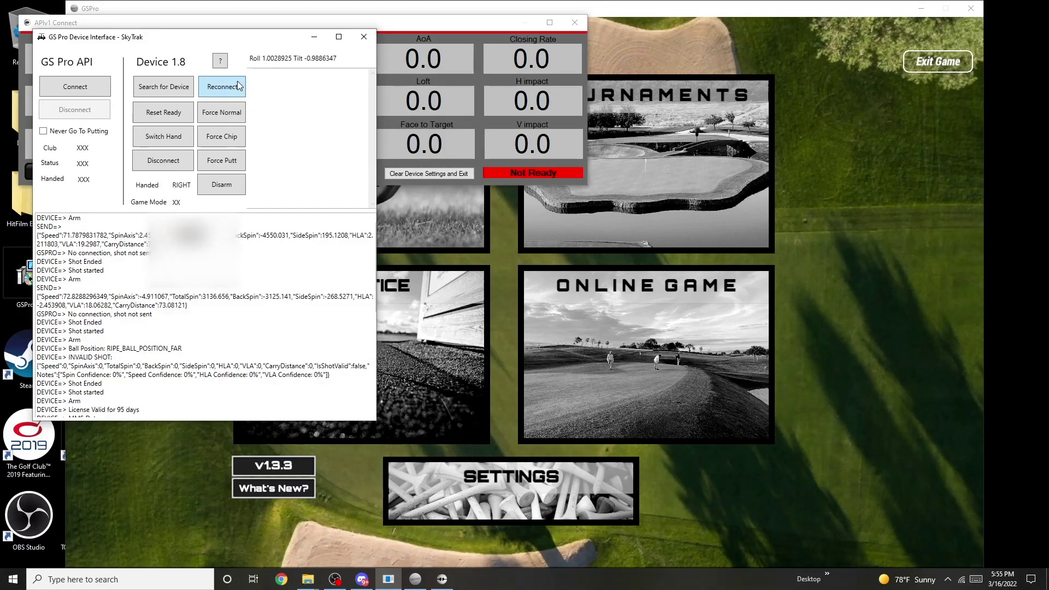
# - Reconnect the SkyTrak twice and connect to the GS Pro API so APIv1 reads Ready
pyautogui.click(238, 93)
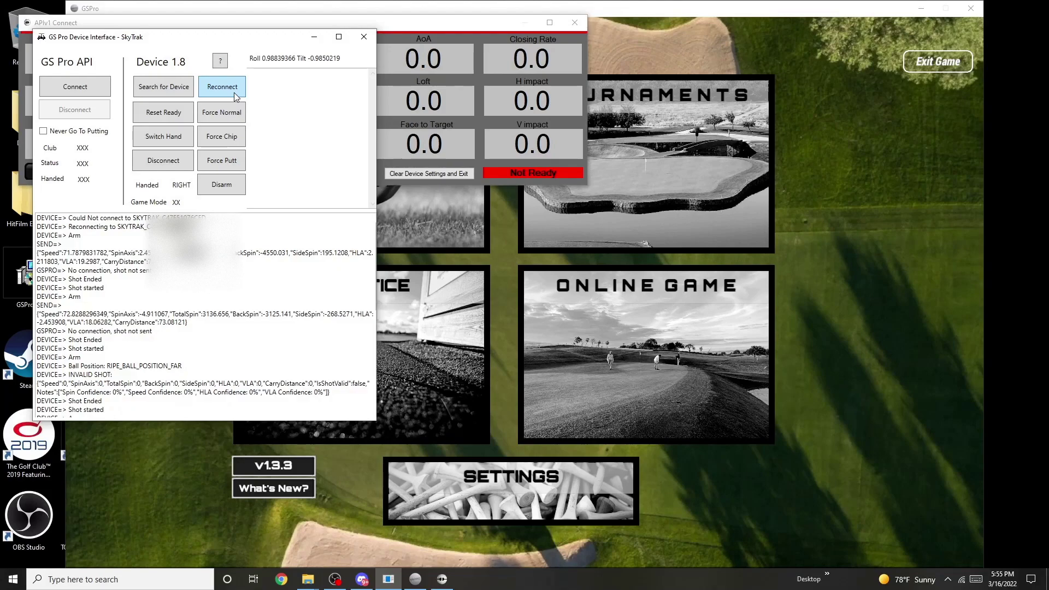
pyautogui.click(235, 96)
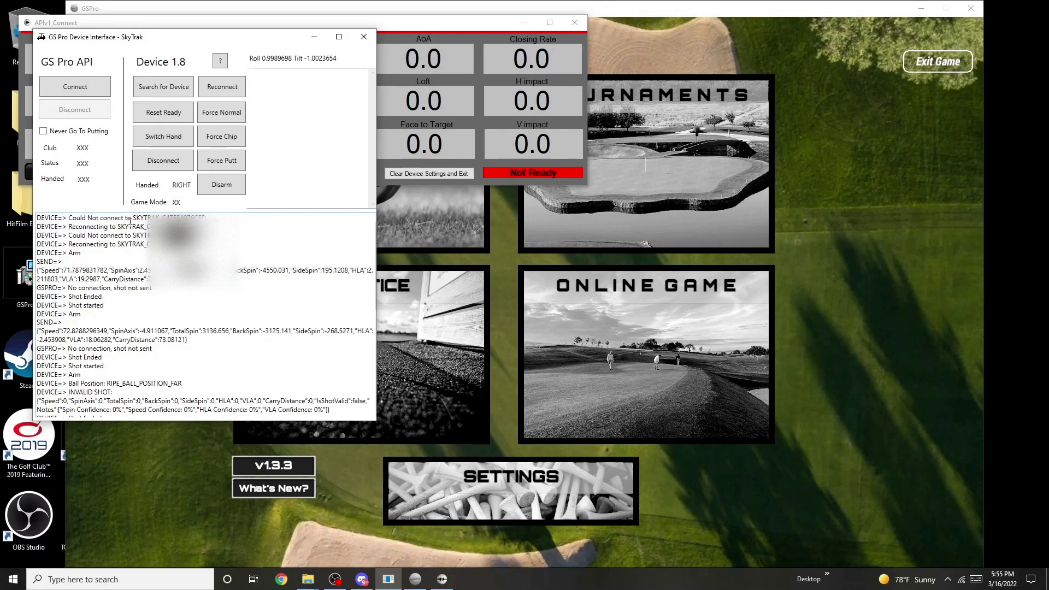
pyautogui.click(99, 88)
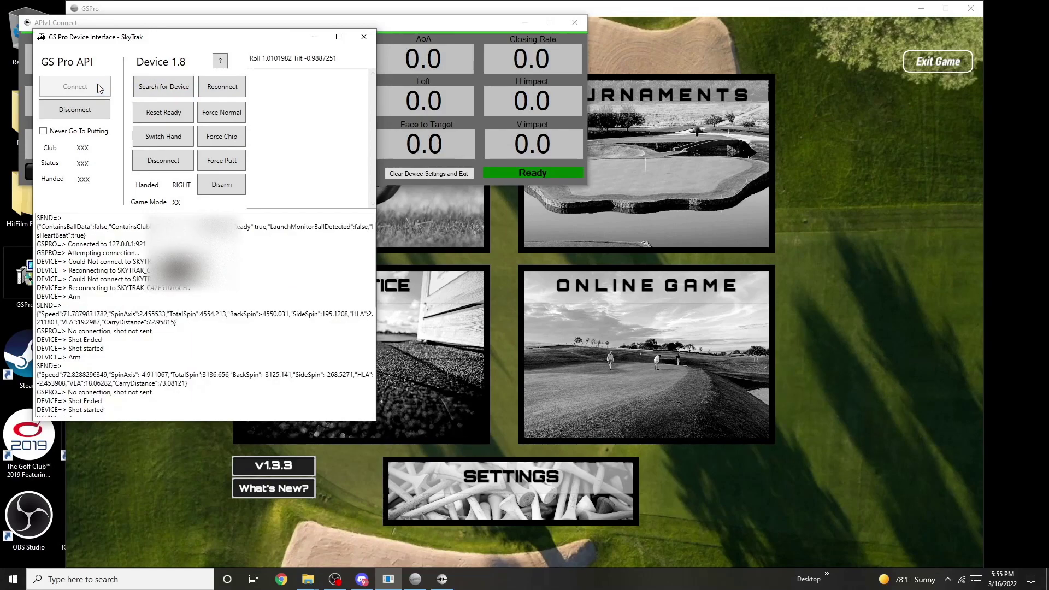
pyautogui.click(314, 36)
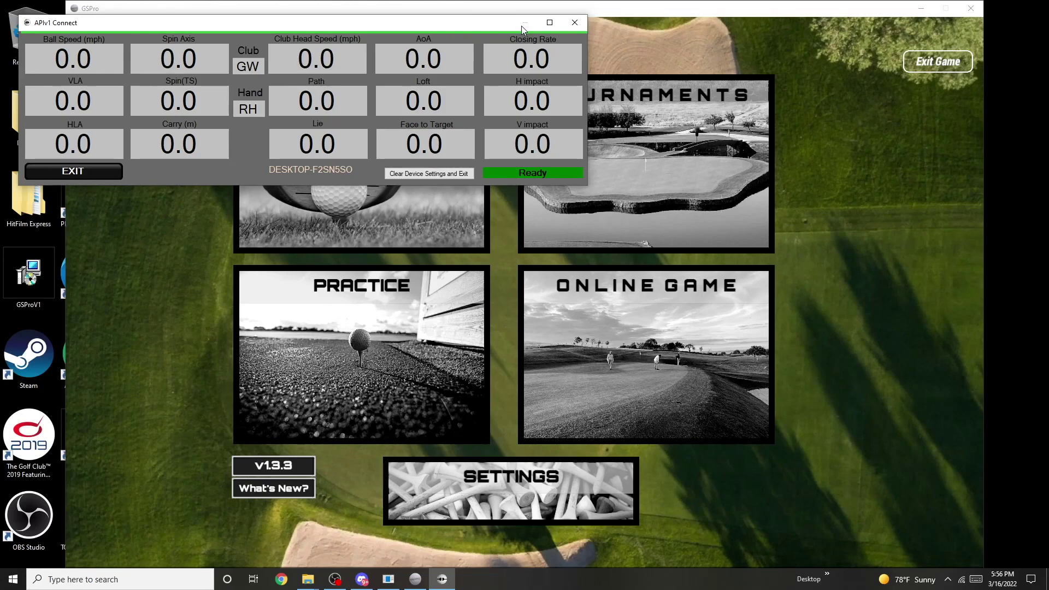
# - Drag the APIv1 Connect window lower and bring GSPro's main menu to the front
pyautogui.click(612, 15)
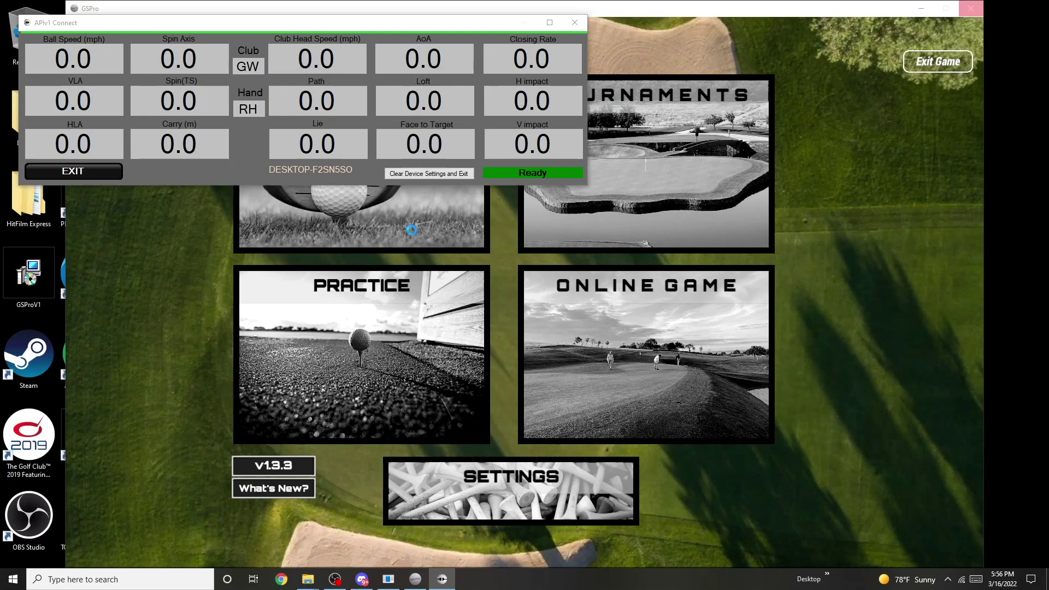
pyautogui.click(501, 22)
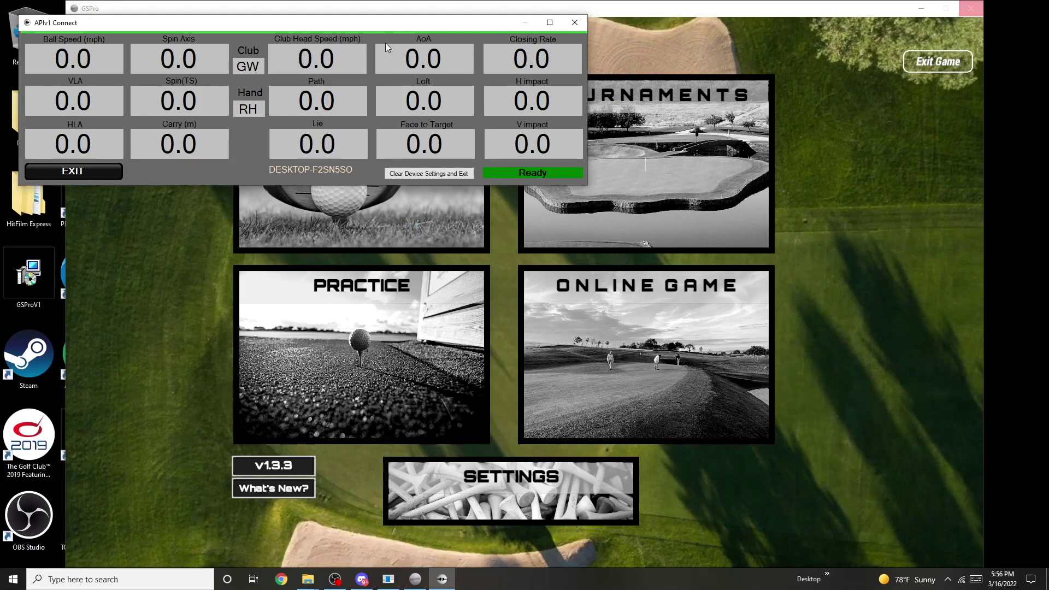
pyautogui.moveTo(401, 25); pyautogui.dragTo(510, 84)
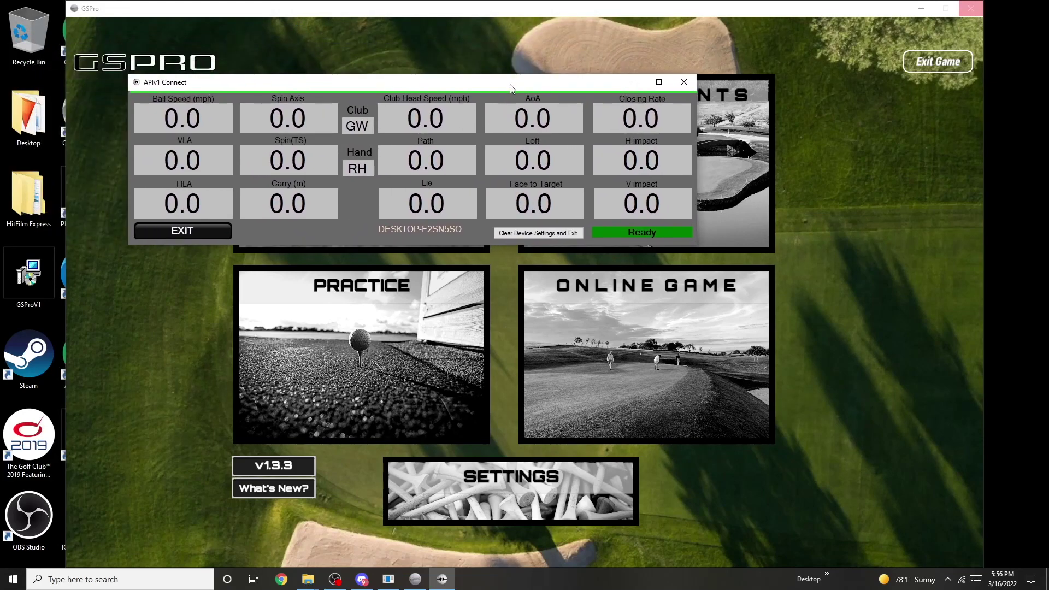
pyautogui.click(614, 12)
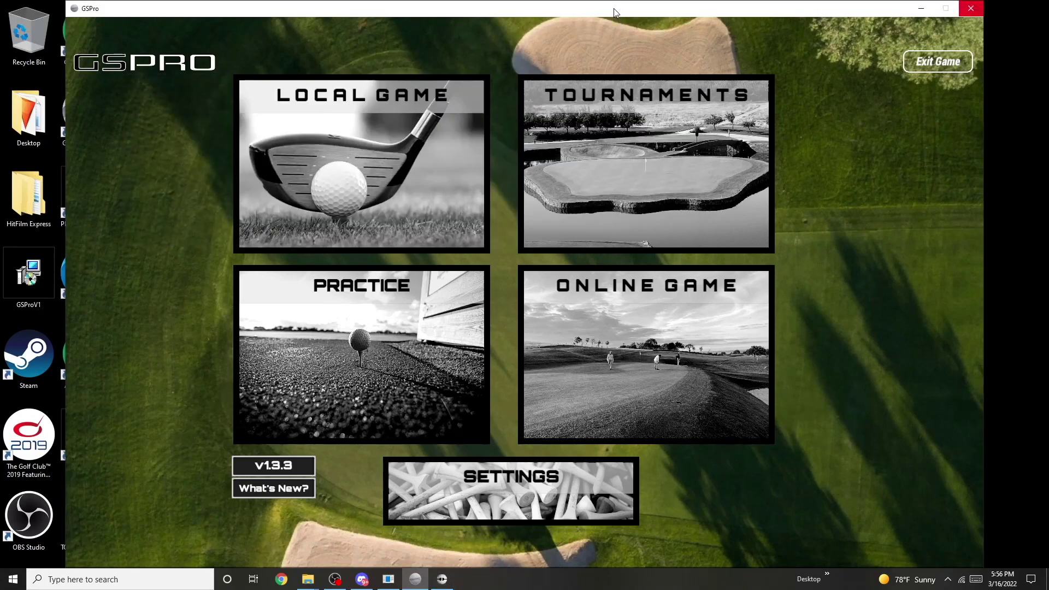